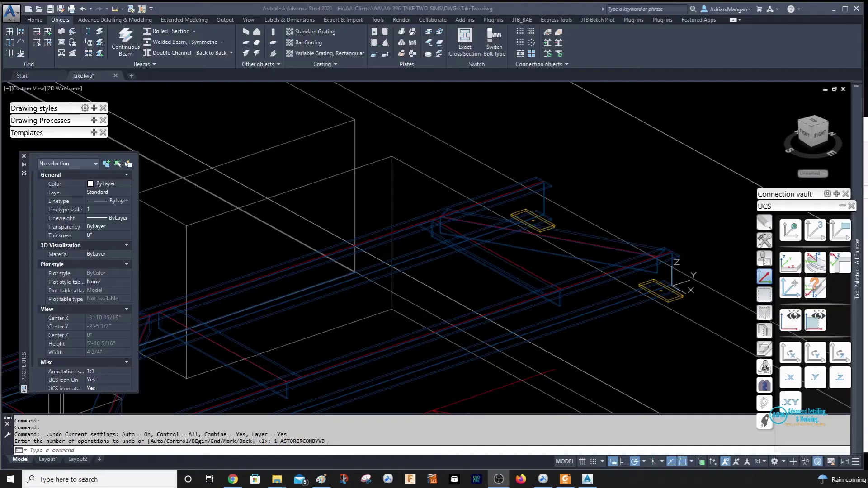
Set the model's visual style to Shaded around the angle and diagonal members at the end of the frame.
shift+middle_drag(644, 184, 396, 242)
scroll(464, 210, up, 5)
scroll(399, 205, down, 3)
click(61, 88)
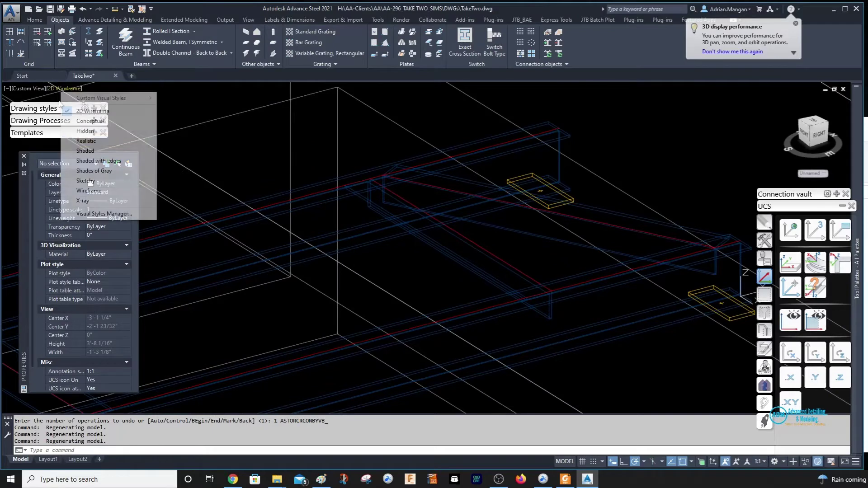
click(99, 157)
scroll(388, 190, up, 2)
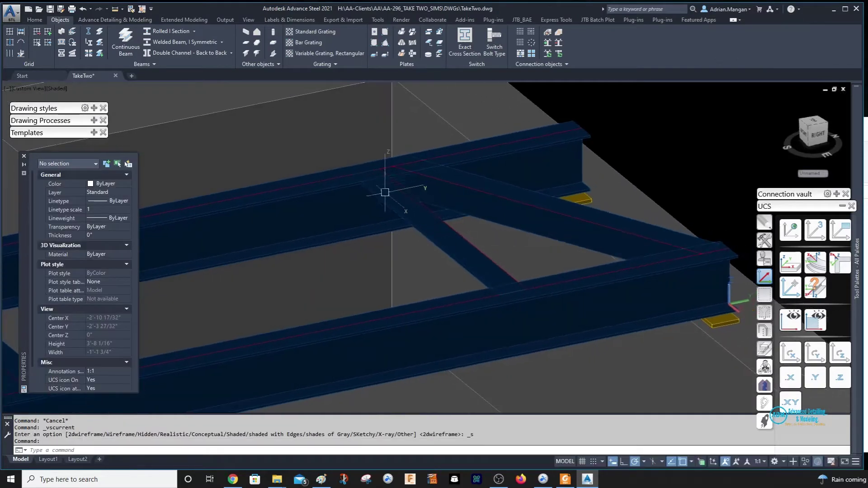
scroll(337, 159, up, 5)
scroll(364, 223, down, 6)
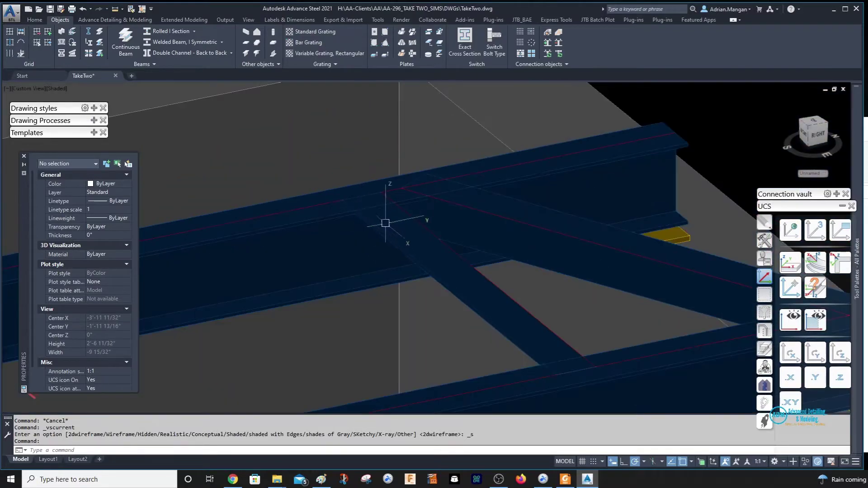
mouse_move(387, 227)
shift+middle_down()
mouse_move(410, 213)
mouse_move(324, 214)
shift+middle_up()
scroll(388, 214, down, 2)
scroll(343, 210, up, 2)
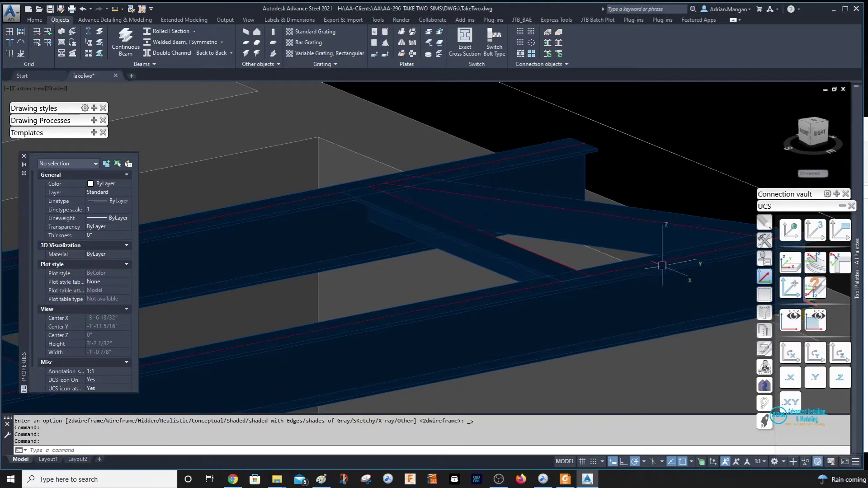
Add a Shear plate connection from the Connection vault between the rear main beam and the angle cross member near the diagonal brace.
click(764, 242)
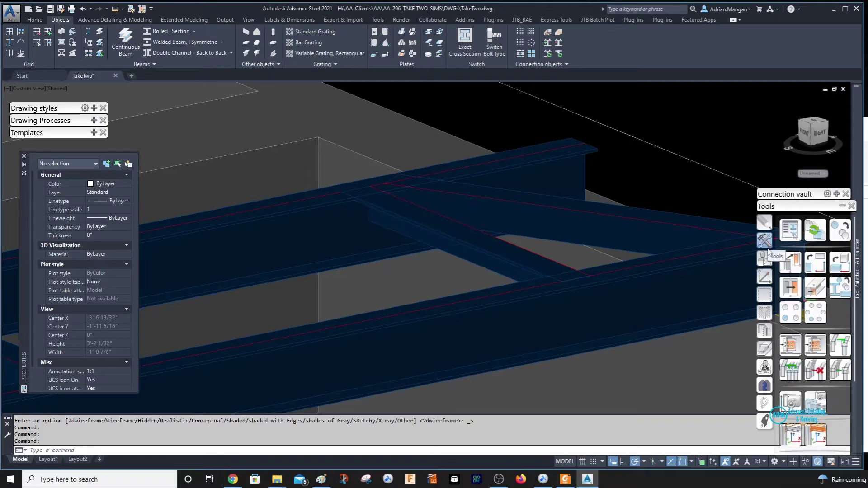
click(765, 260)
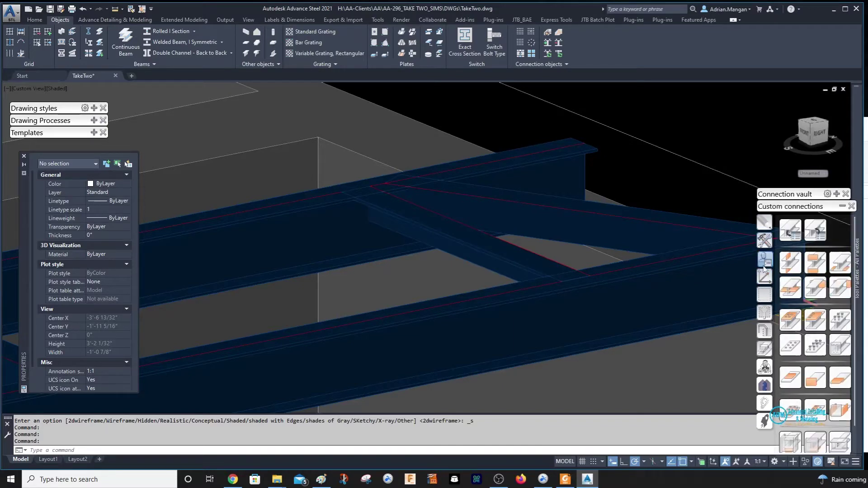
click(831, 196)
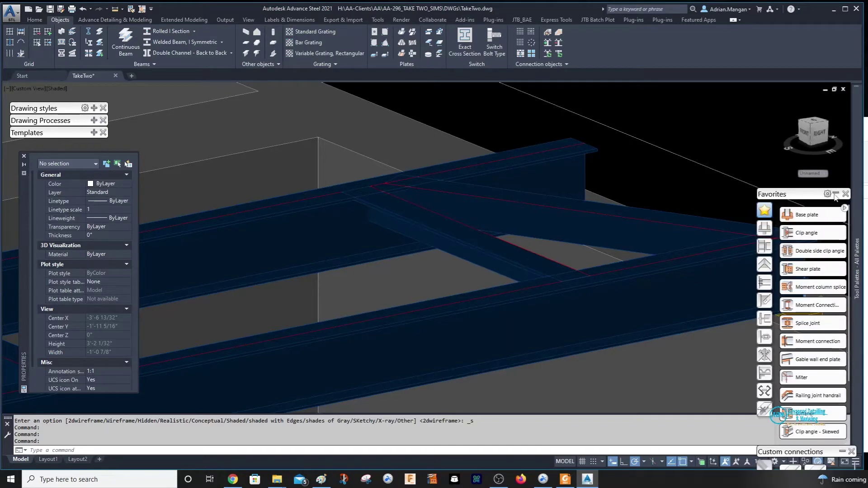
click(804, 265)
click(328, 207)
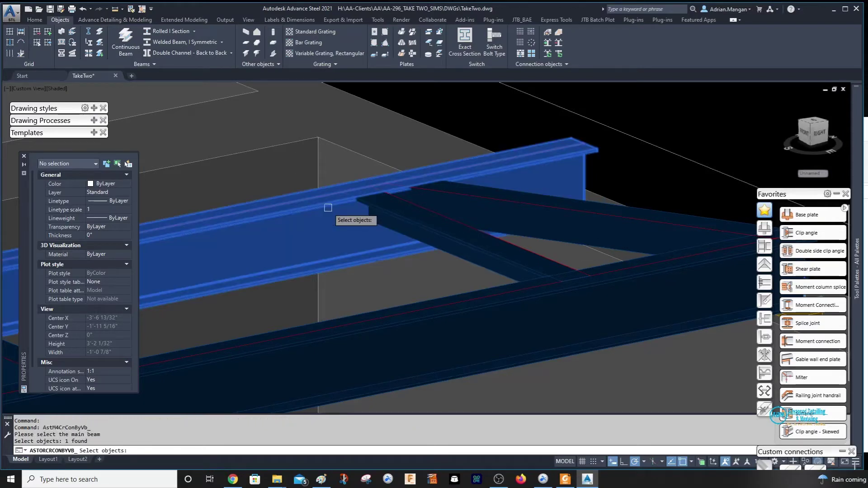
key(Return)
click(382, 213)
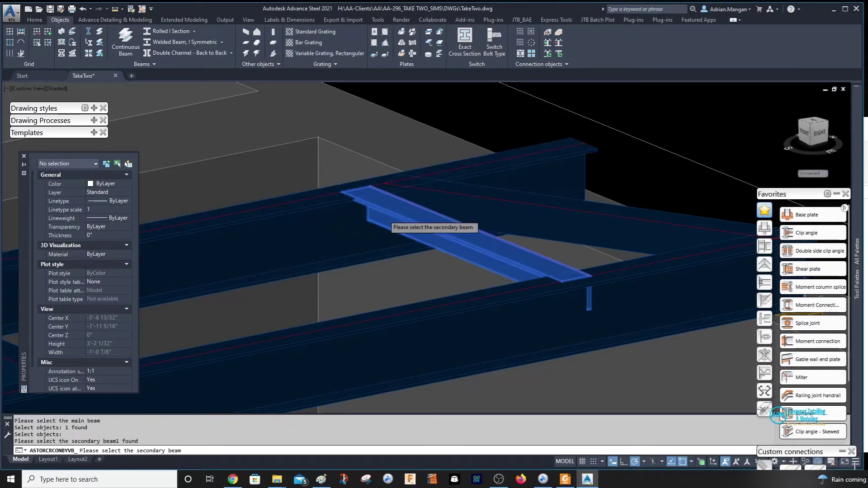
key(Return)
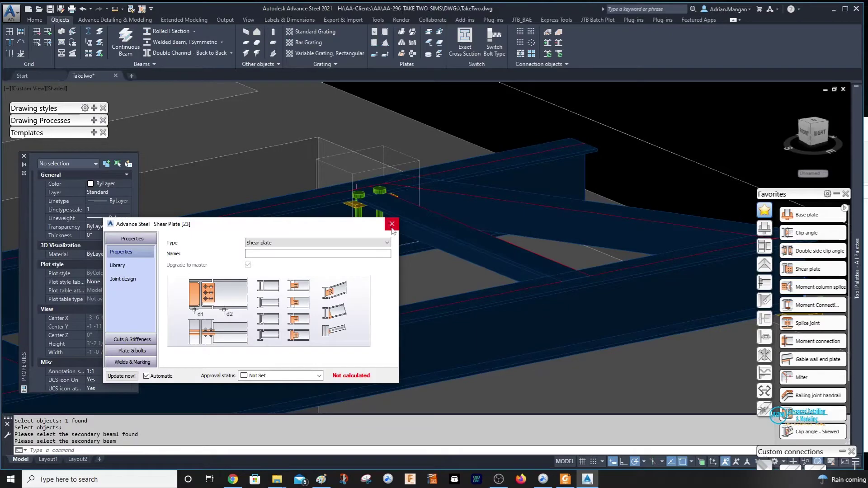
click(392, 227)
Inspect the shear plate's bent plates and bolts at the angle cross member, and delete the connection.
scroll(356, 196, up, 6)
shift+middle_drag(357, 196, 370, 215)
scroll(370, 215, down, 5)
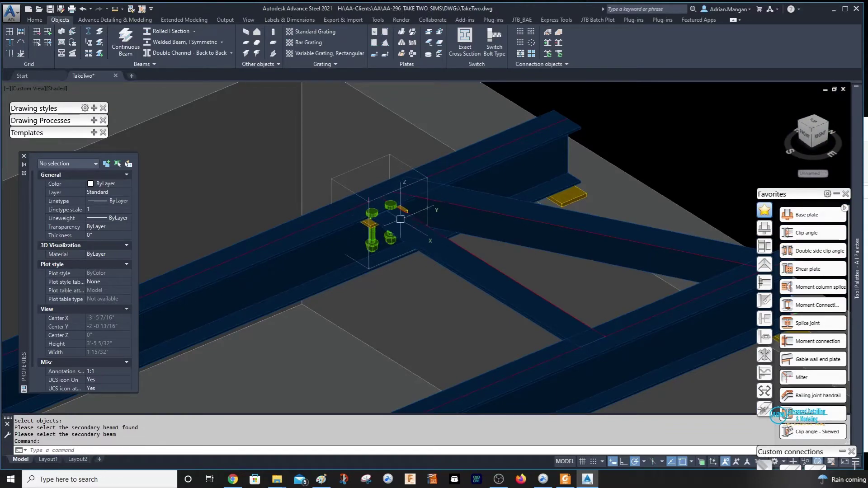
scroll(395, 213, up, 3)
scroll(368, 208, down, 3)
scroll(370, 208, up, 3)
click(330, 238)
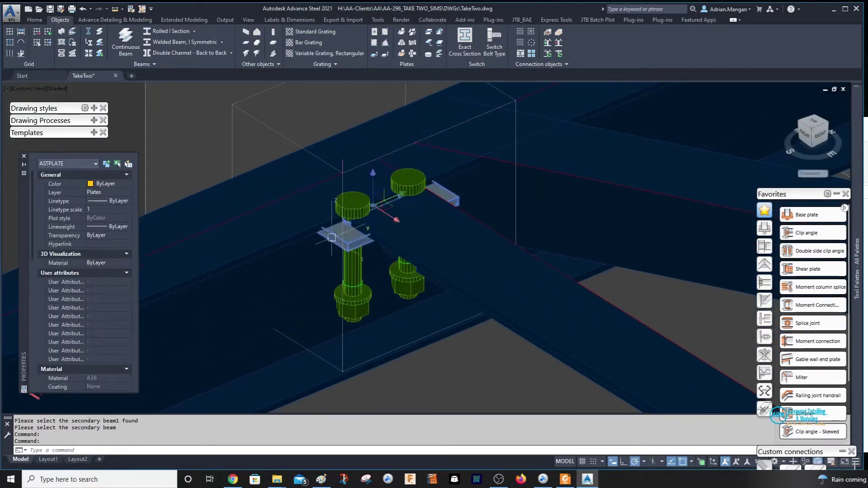
key(Delete)
Add a Shear plate connection between the same main beam and the angle cross member at the frame's opposite end.
scroll(375, 223, down, 5)
scroll(229, 287, up, 5)
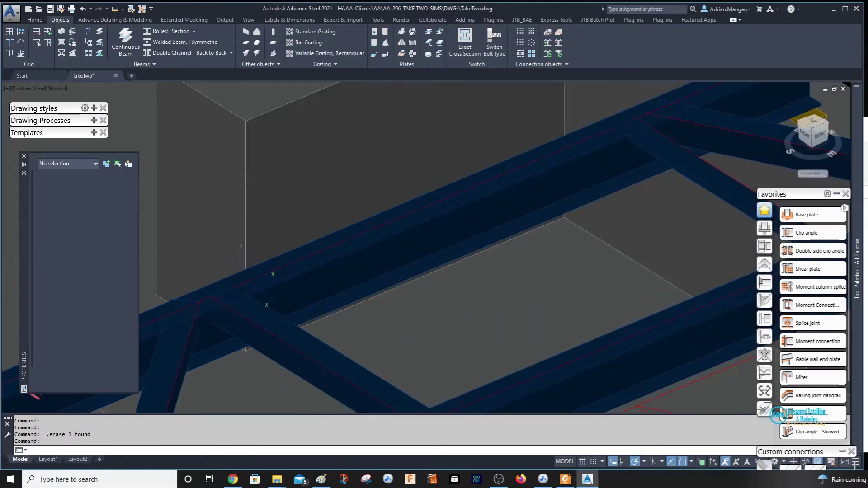
middle_drag(238, 284, 266, 258)
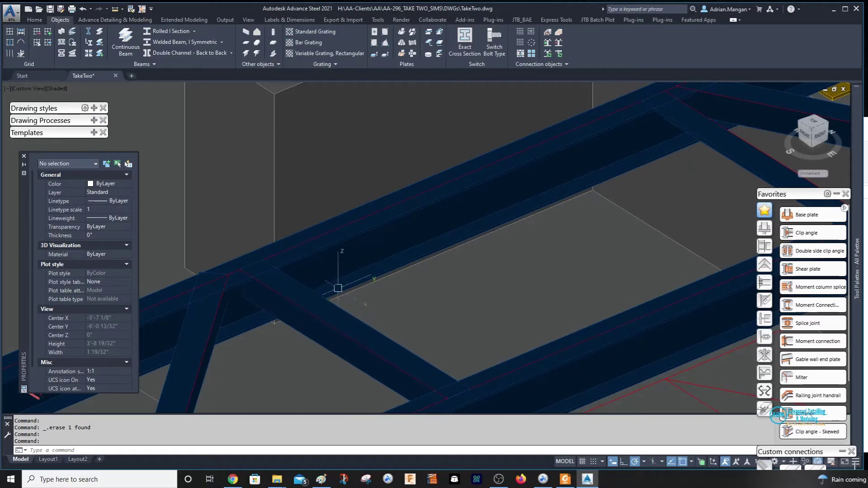
middle_drag(515, 239, 422, 257)
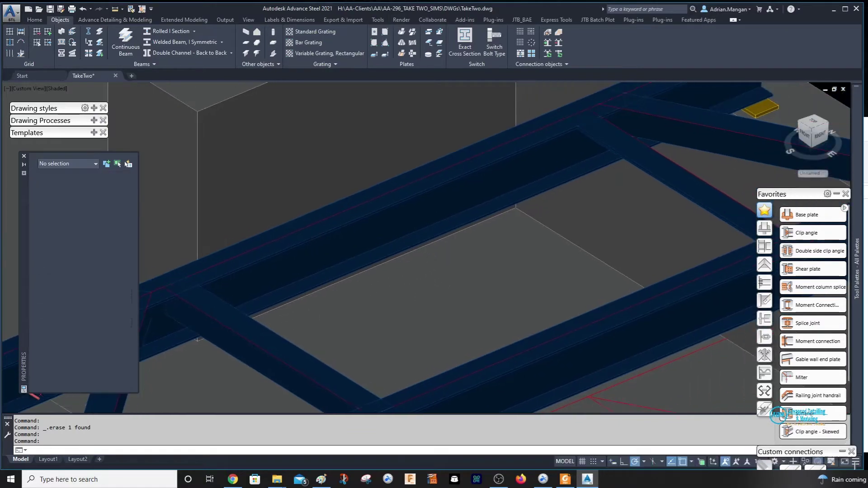
click(799, 270)
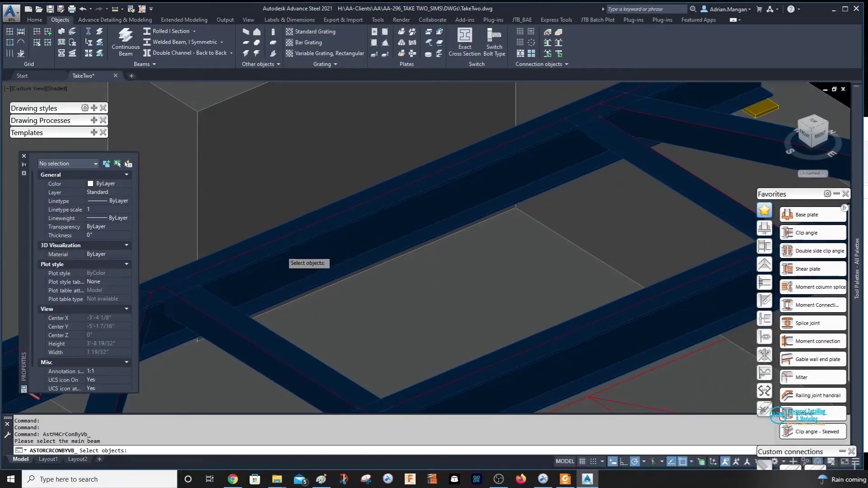
click(279, 249)
key(Return)
click(218, 312)
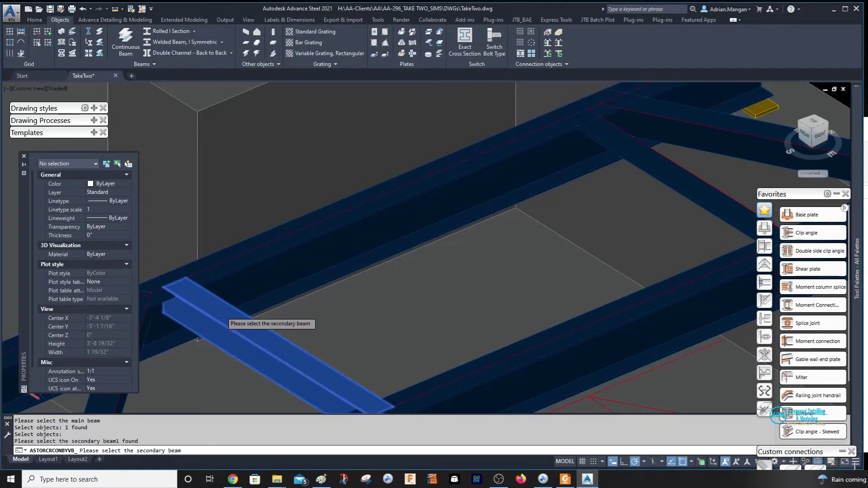
key(Return)
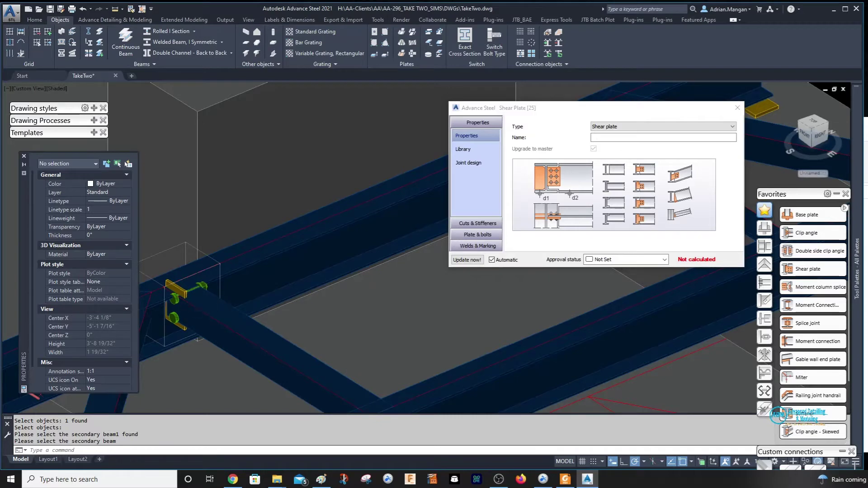
Inspect the shear plate at the opposite-end cross member, close its properties and delete the connection.
scroll(195, 301, up, 4)
shift+middle_drag(155, 296, 440, 217)
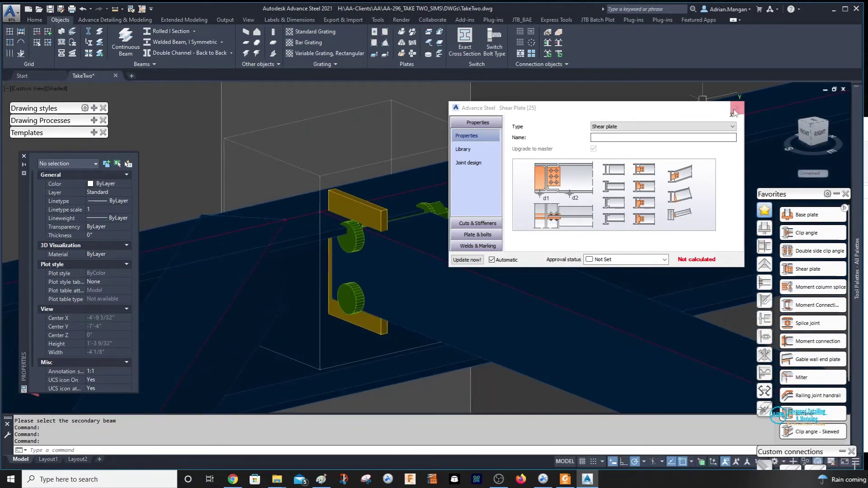
click(737, 108)
click(362, 210)
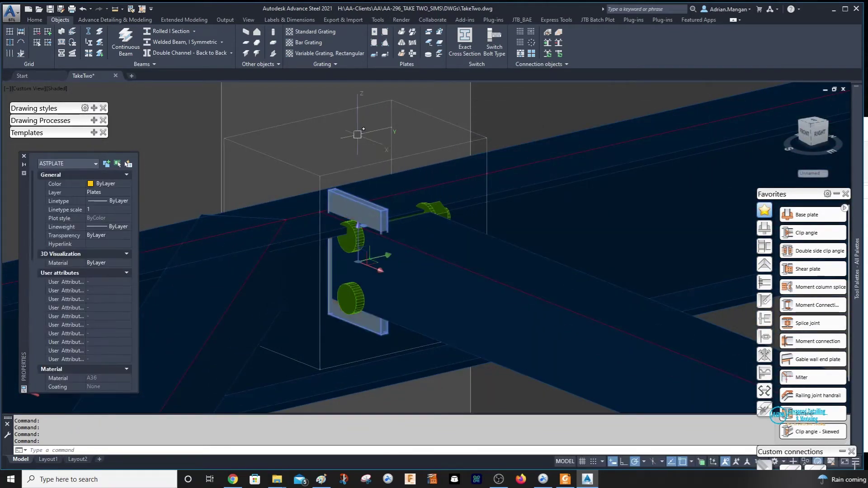
key(Delete)
Set the positioning angle of the L4X4X3/8 cross member beside the diagonal brace to 90.0.
scroll(374, 213, down, 6)
mouse_move(537, 265)
middle_down()
mouse_move(382, 217)
mouse_move(385, 246)
middle_up()
scroll(368, 195, up, 3)
middle_drag(366, 218, 404, 261)
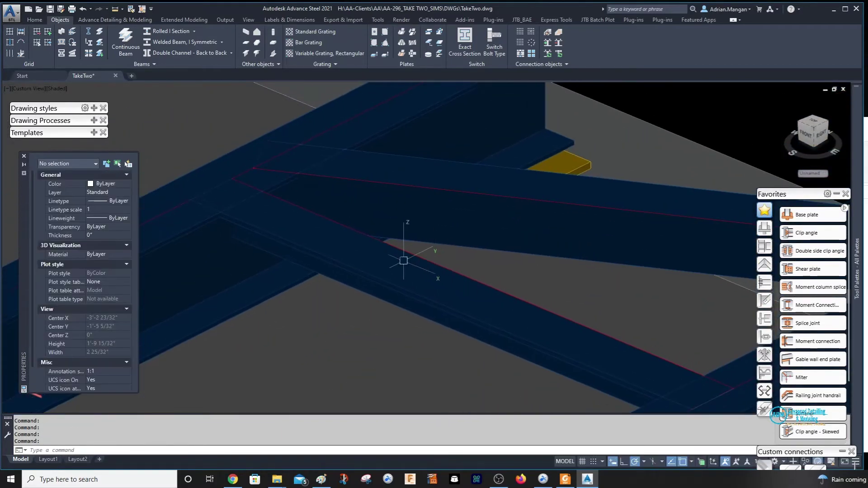
double_click(403, 260)
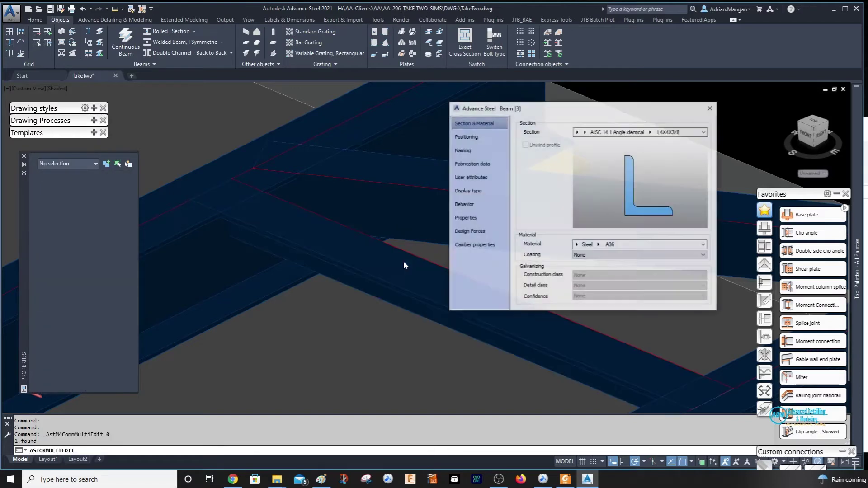
click(491, 141)
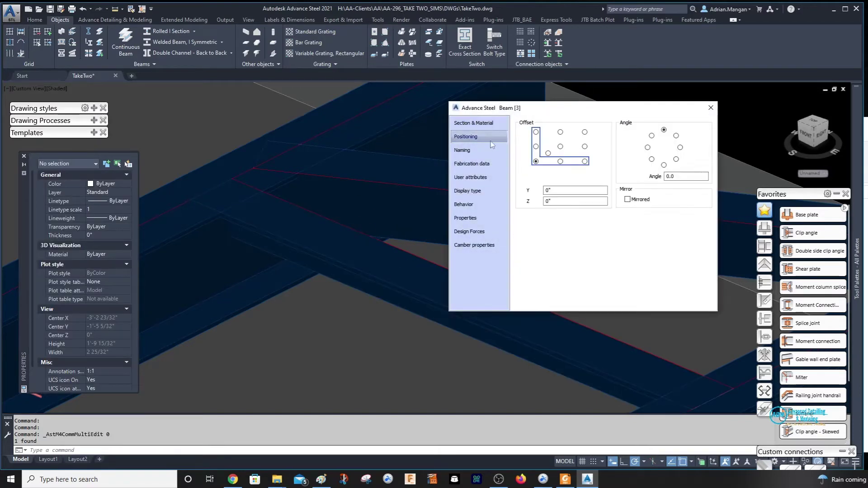
click(680, 147)
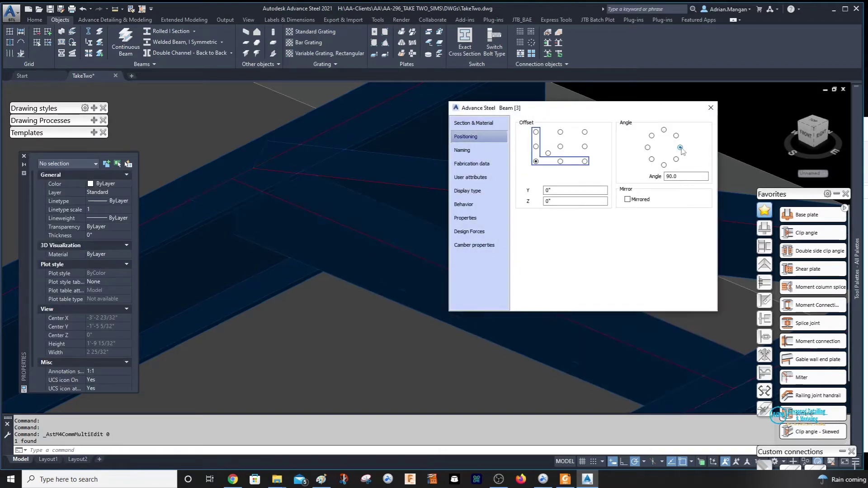
click(710, 108)
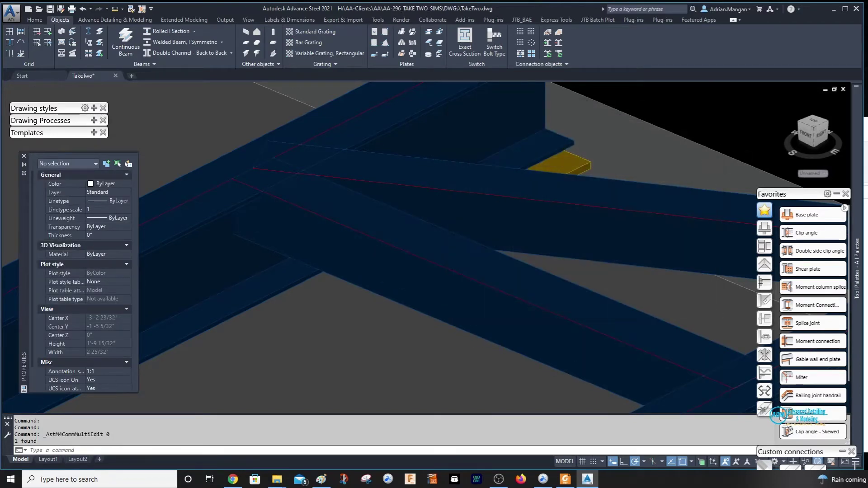
Try a Shear plate connection between the main beam and the reoriented angle cross member.
click(797, 290)
click(191, 233)
key(Return)
click(265, 241)
key(Return)
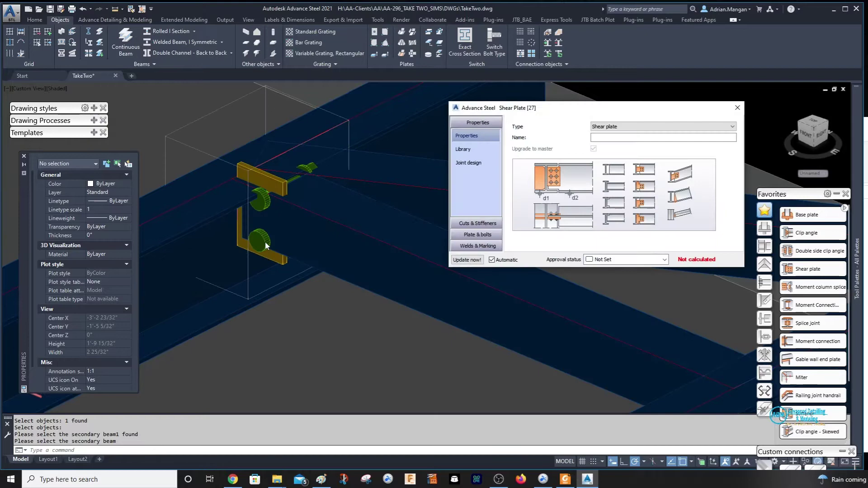
Close the shear plate properties and delete the connection from the reoriented cross member.
click(737, 108)
click(261, 185)
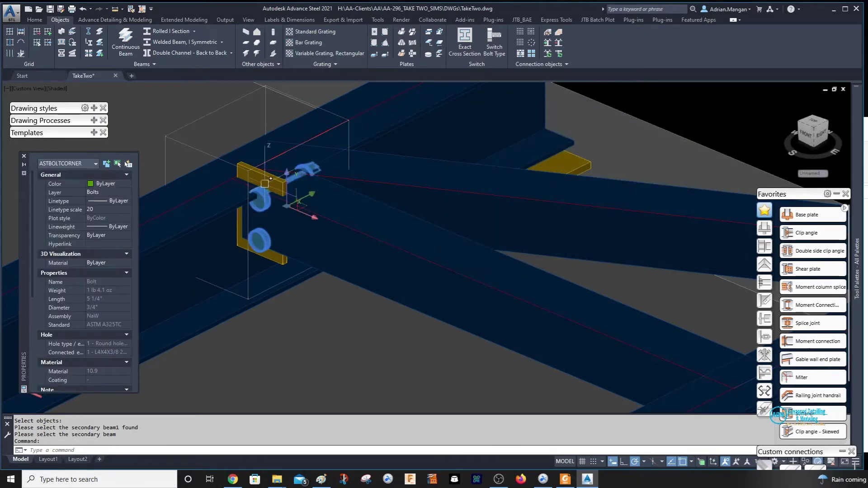
key(Delete)
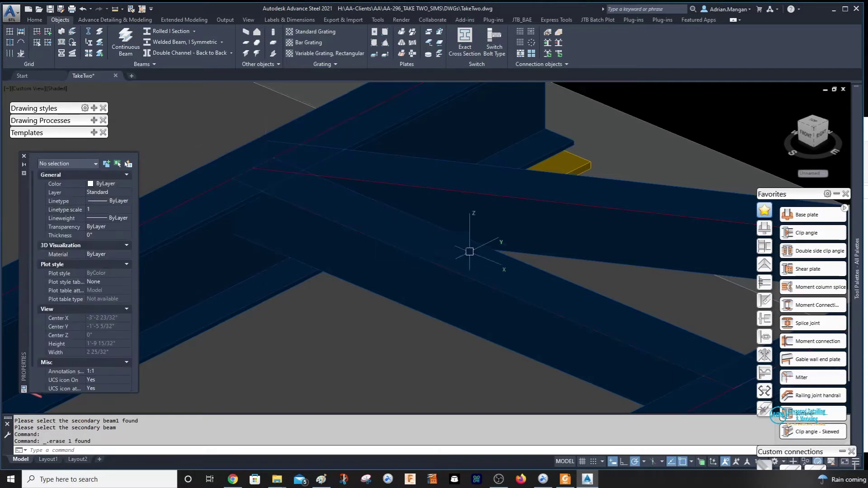
Try rotating the angle cross member about its vertical axis with the rotate gizmo, and undo the rotation.
click(499, 266)
right_click(500, 265)
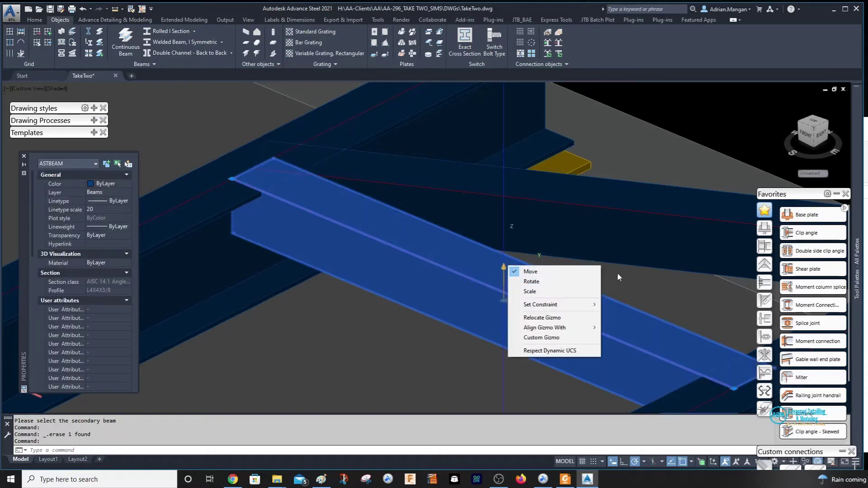
click(577, 287)
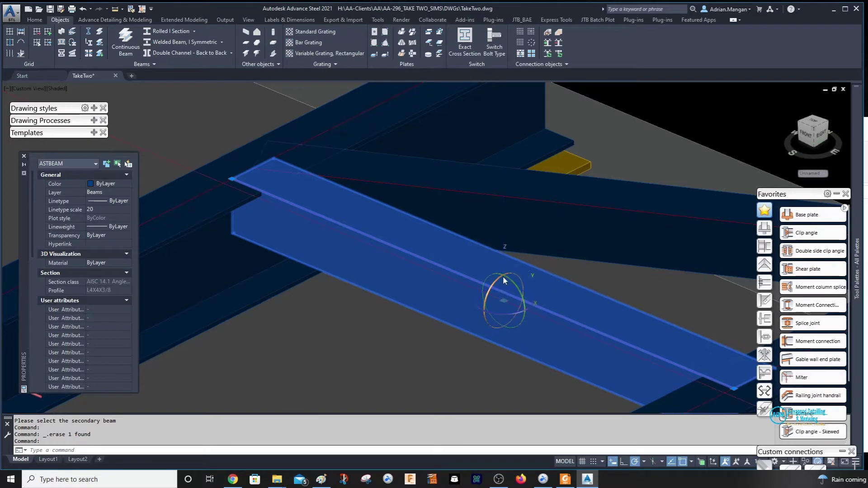
click(478, 306)
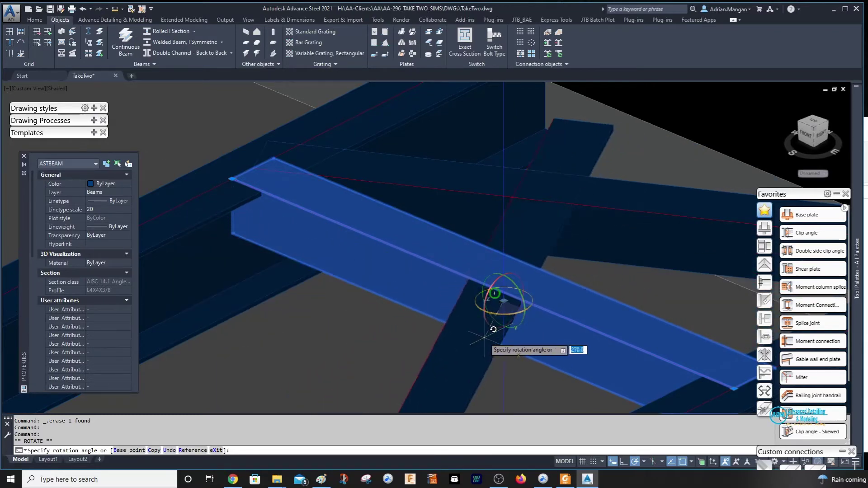
click(361, 239)
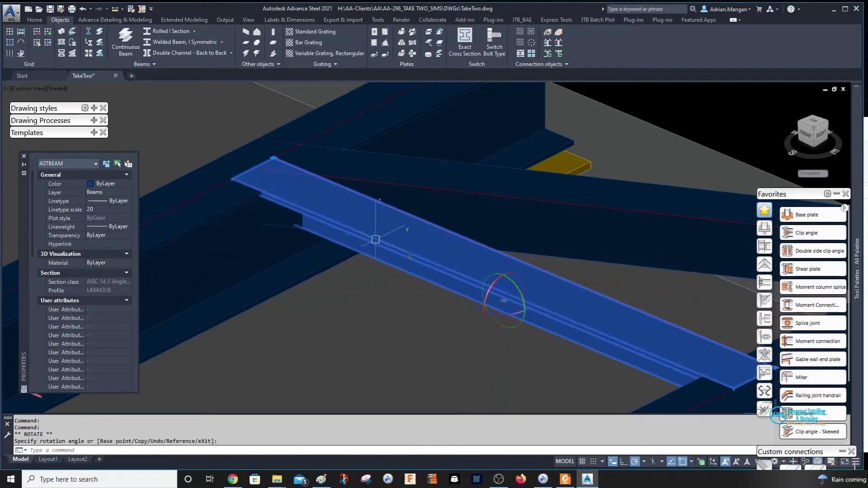
click(82, 9)
Rotate the angle cross member back by setting its positioning angle to -90.0.
double_click(457, 267)
click(497, 141)
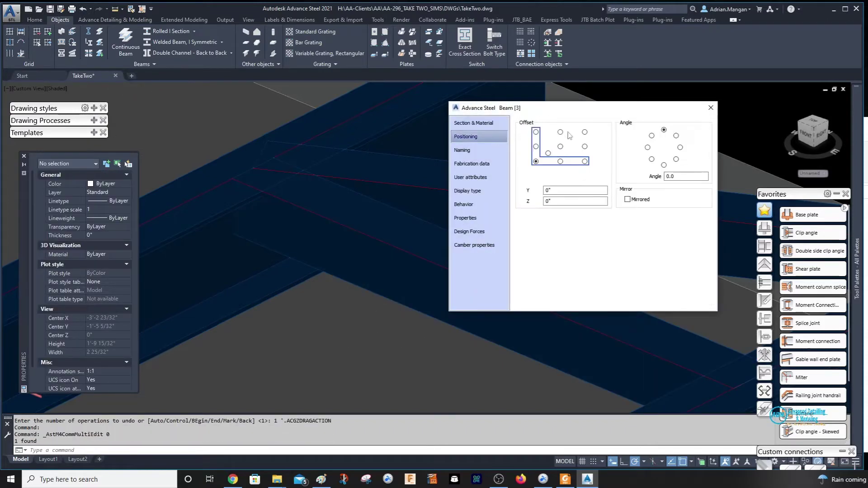
click(647, 147)
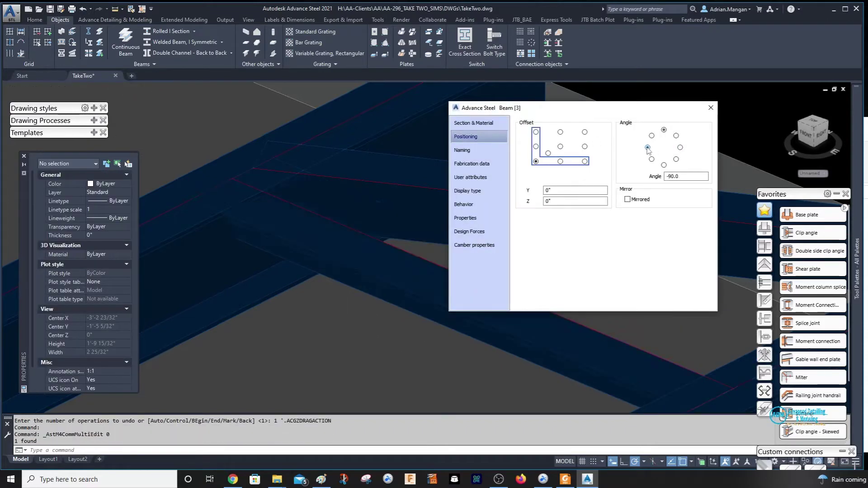
click(710, 108)
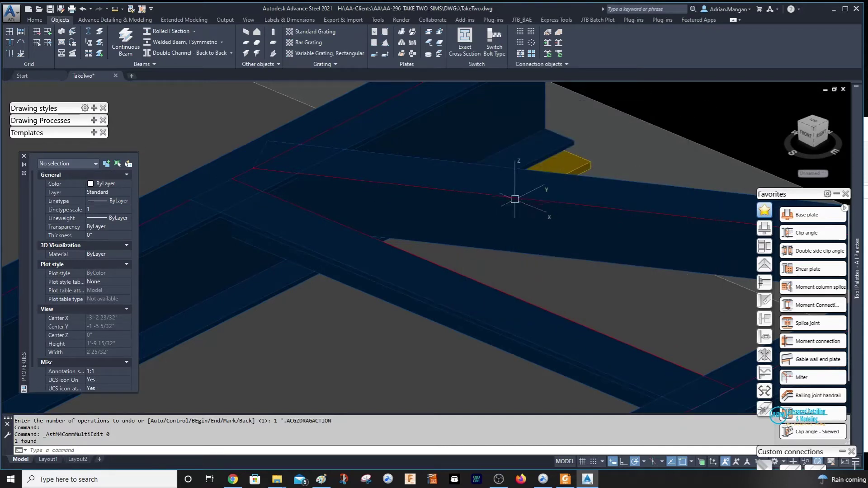
Try a Shear plate connection between the main beam and the angle cross member at its -90.0 positioning, and inspect the bolts.
click(806, 269)
click(194, 233)
key(Return)
click(265, 239)
key(Return)
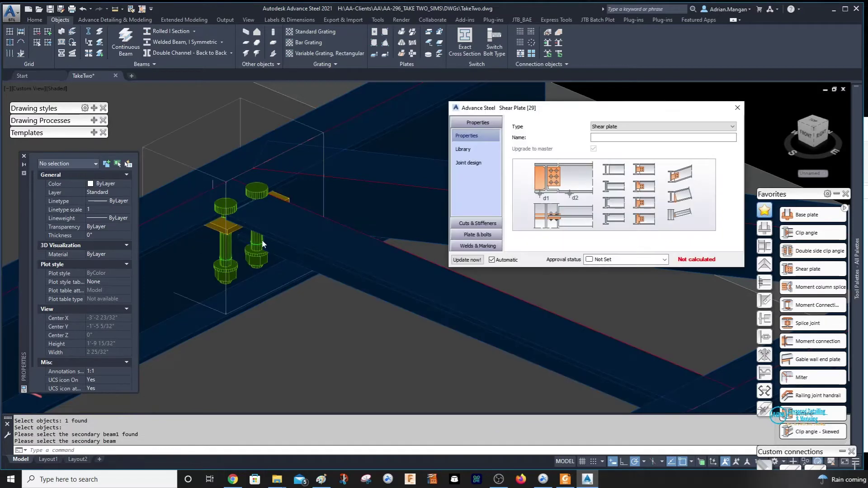
scroll(277, 254, down, 5)
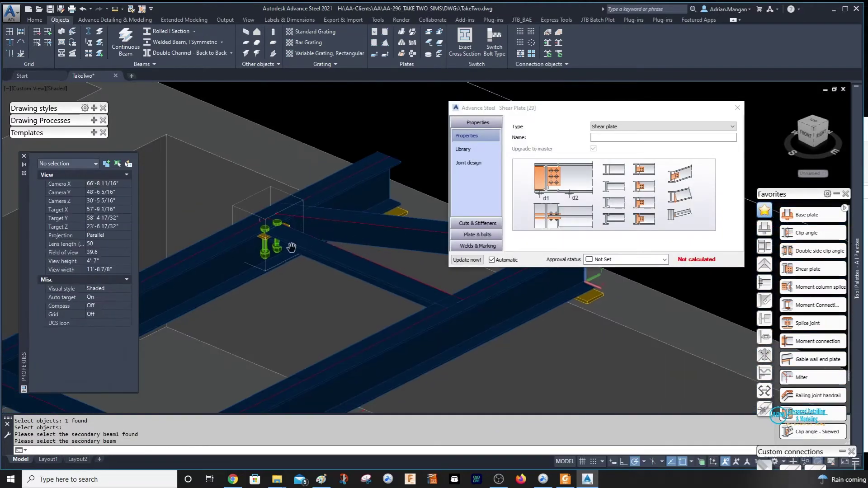
scroll(362, 244, down, 4)
middle_drag(286, 241, 325, 225)
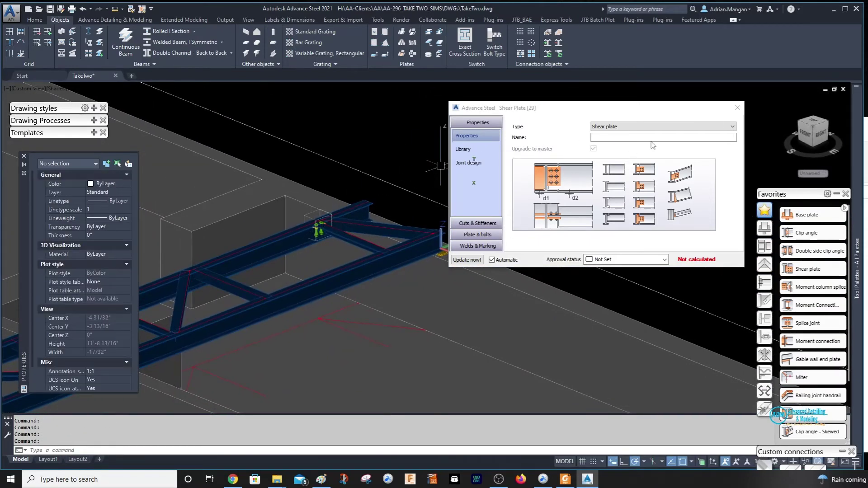
Close the shear plate properties and delete the connection with the vertical bolts from the angle cross member.
click(737, 108)
scroll(310, 208, up, 3)
scroll(310, 208, up, 1)
key(Escape)
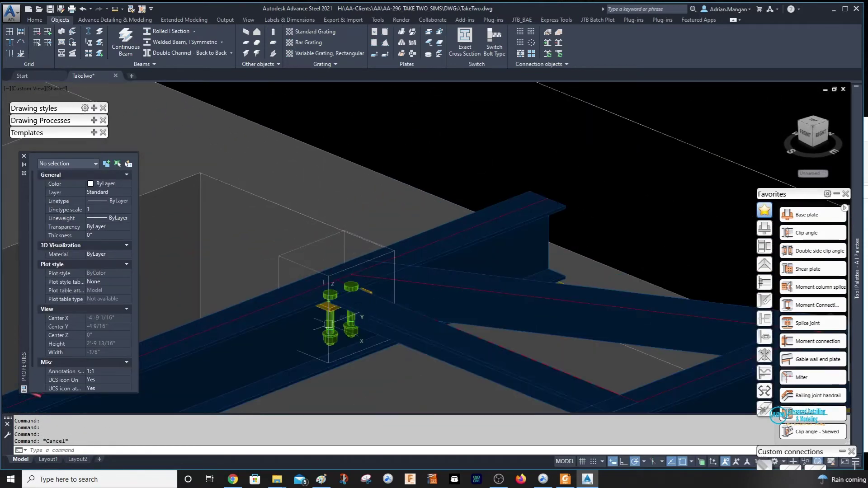
click(328, 320)
key(Escape)
scroll(332, 319, up, 3)
click(332, 318)
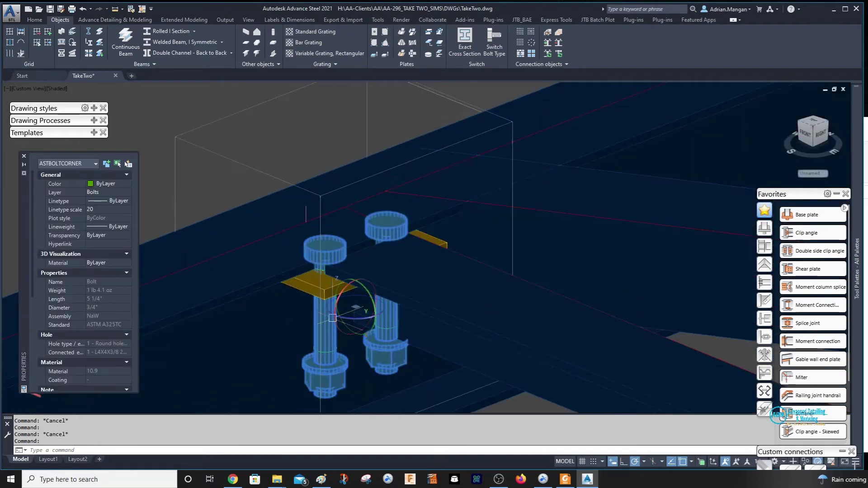
key(Delete)
Set the angle cross member's positioning angle to 90.0 and close its beam properties.
scroll(336, 322, down, 4)
scroll(394, 300, up, 2)
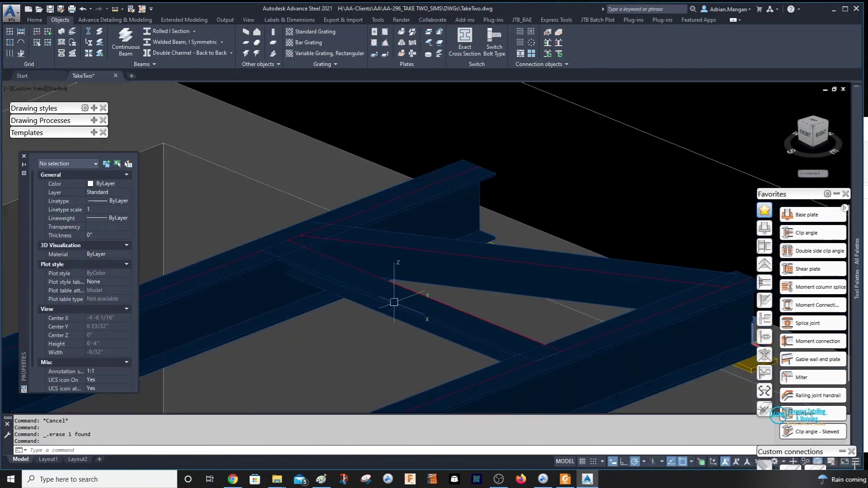
click(411, 316)
click(466, 137)
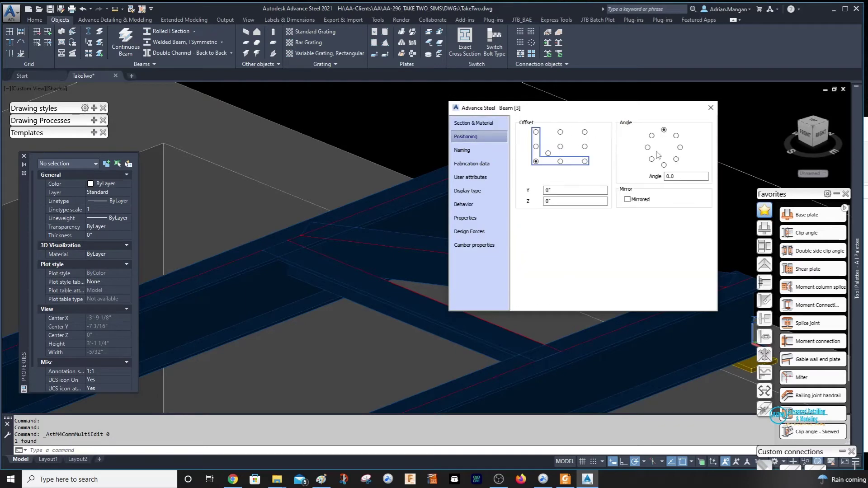
click(680, 148)
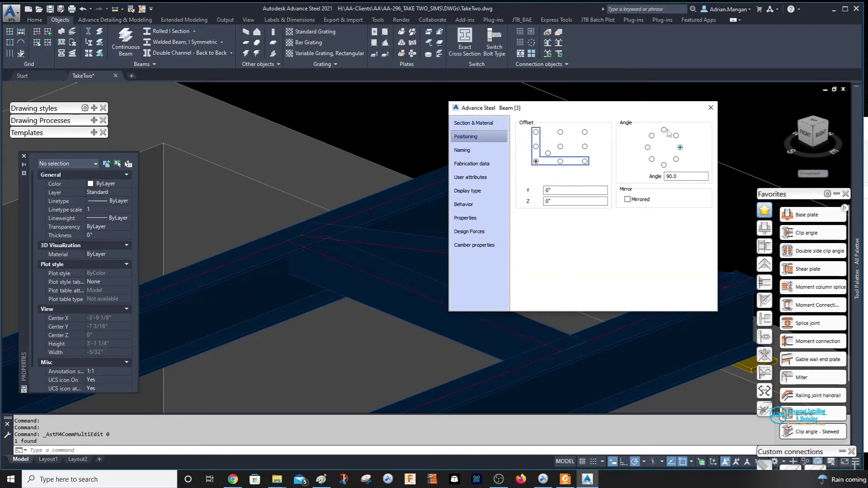
click(710, 108)
Rotate the angle cross member 180 degrees about a base point midway along its length.
click(452, 311)
right_click(454, 314)
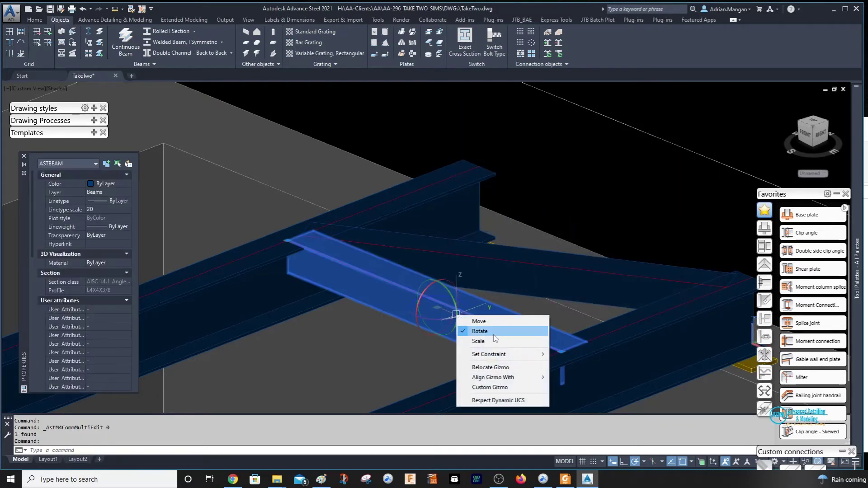
key(Escape)
right_click(506, 316)
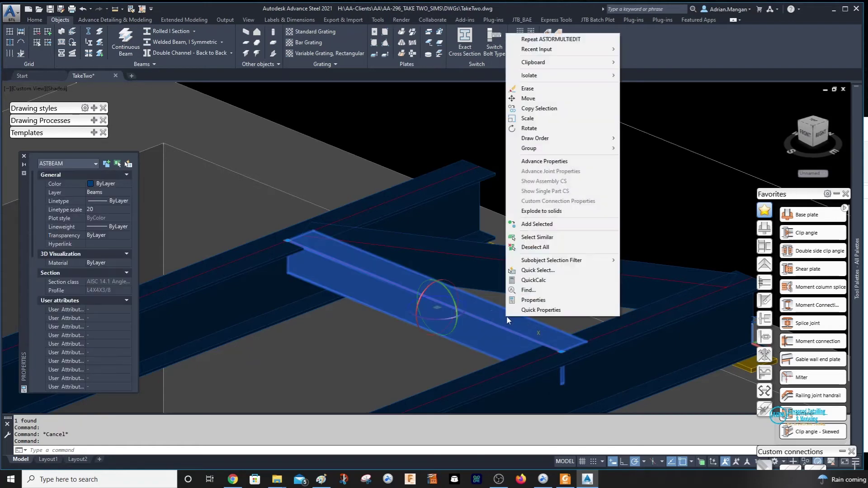
click(529, 128)
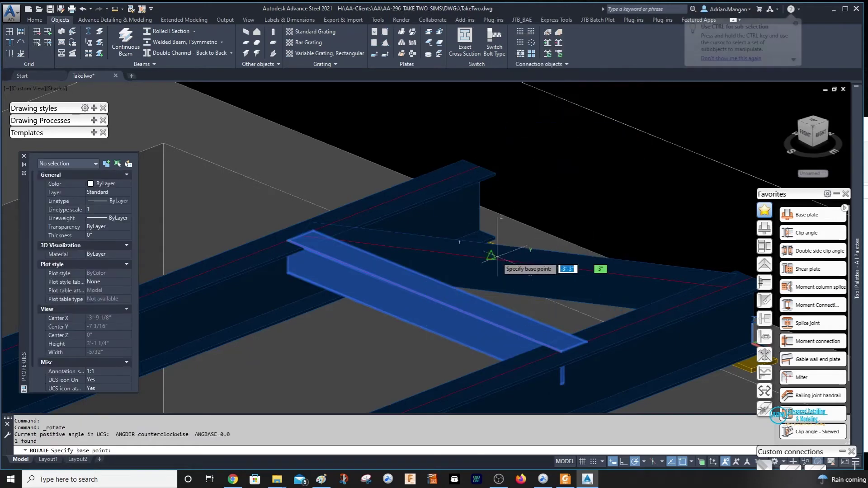
click(425, 296)
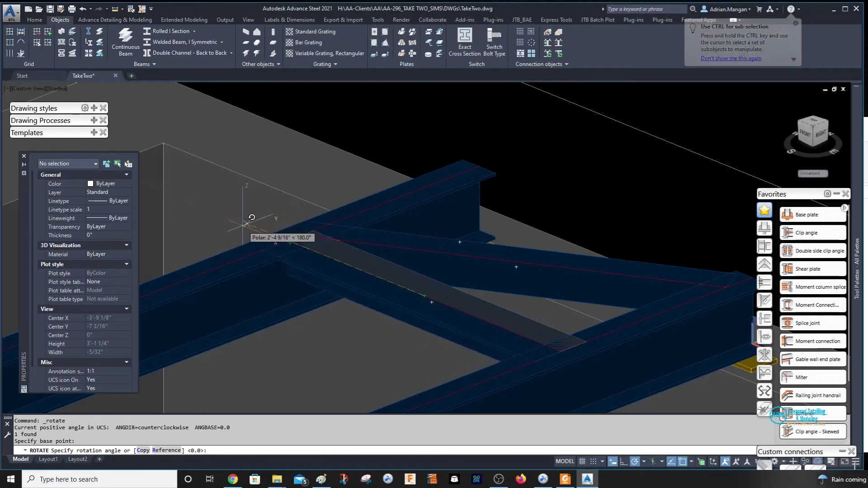
text(2)
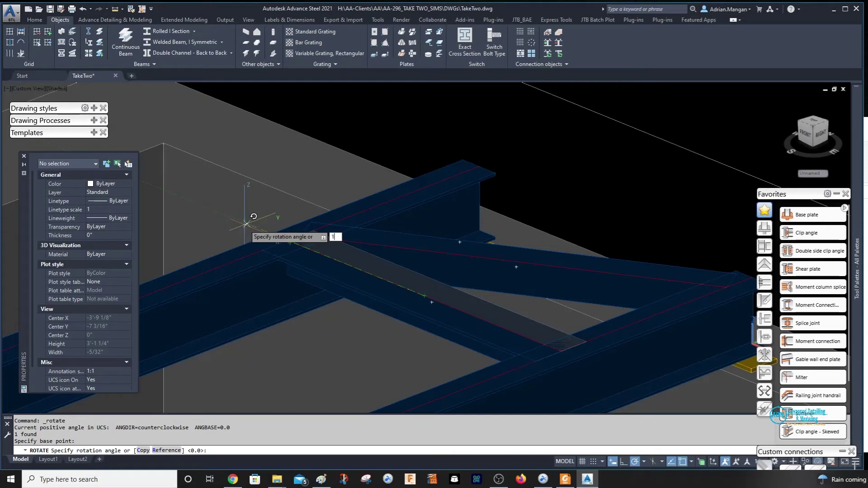
key(Return)
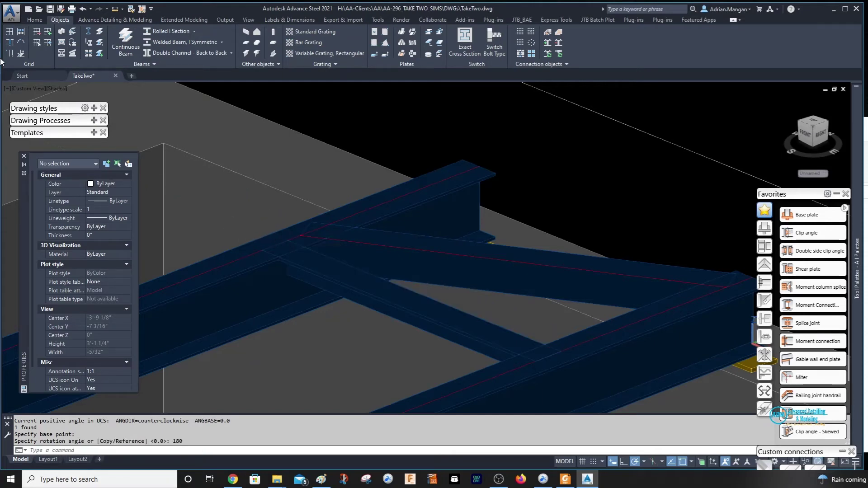
Create a Shear plate connection with the main beam as main member and the rotated angle cross member as secondary.
scroll(368, 261, up, 3)
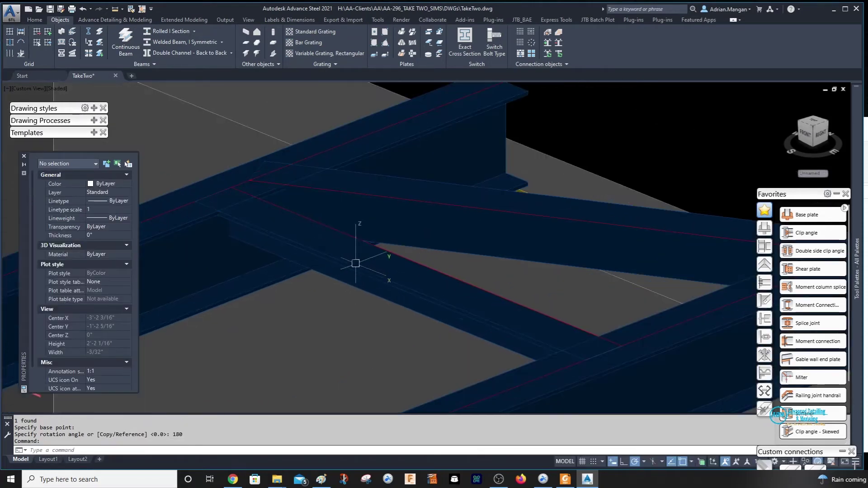
click(807, 233)
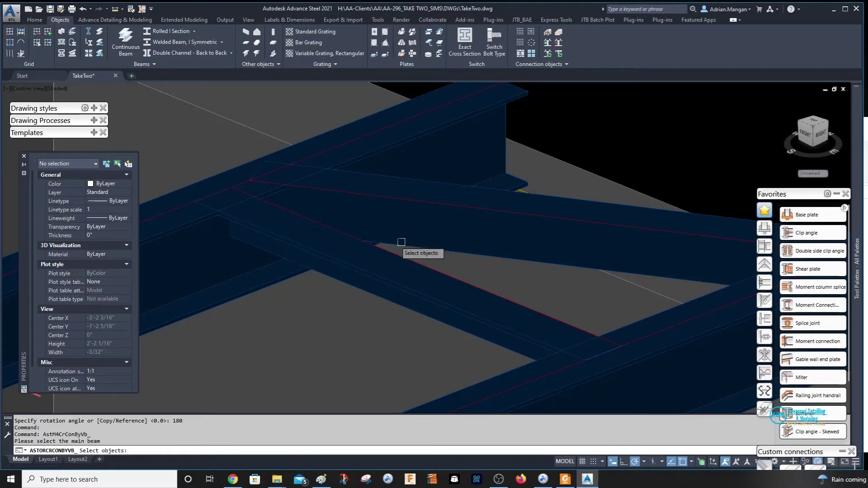
click(175, 221)
click(270, 231)
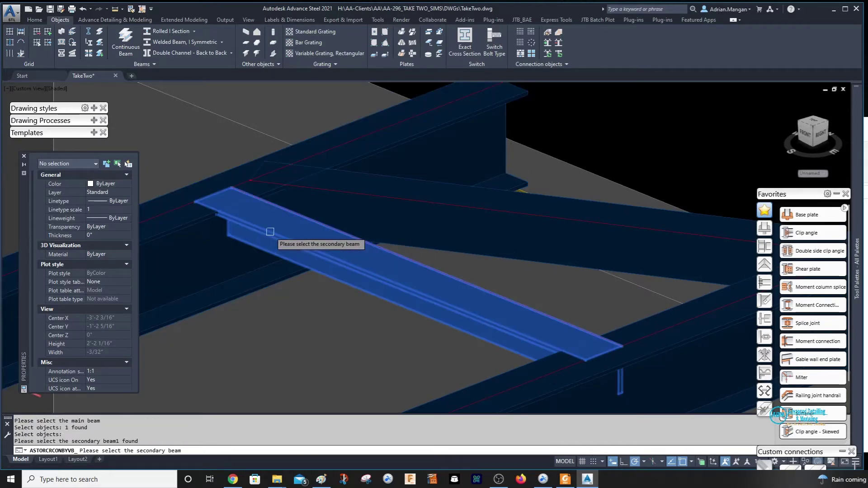
key(Return)
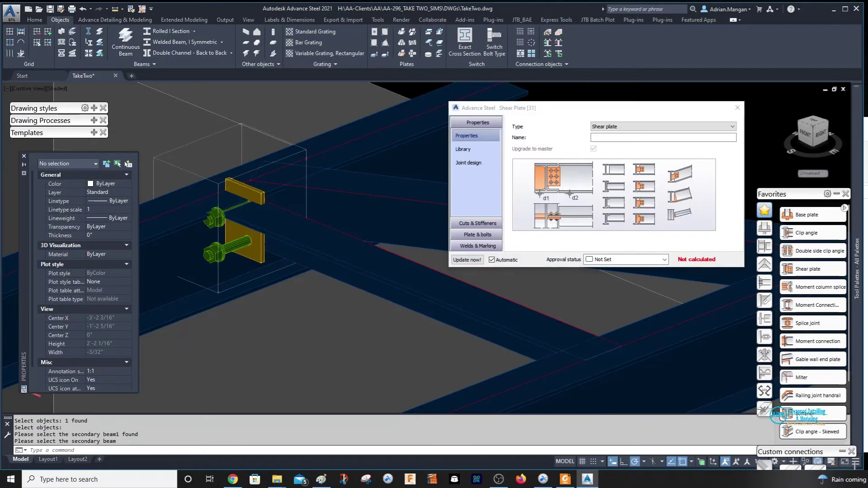
mouse_move(293, 220)
middle_down()
mouse_move(364, 233)
mouse_move(385, 223)
mouse_move(275, 235)
mouse_move(302, 222)
mouse_move(297, 235)
middle_up()
Set the shear plate's vertical bolt layout to beam top with 1 line of bolts in Group 1.
click(478, 224)
click(477, 234)
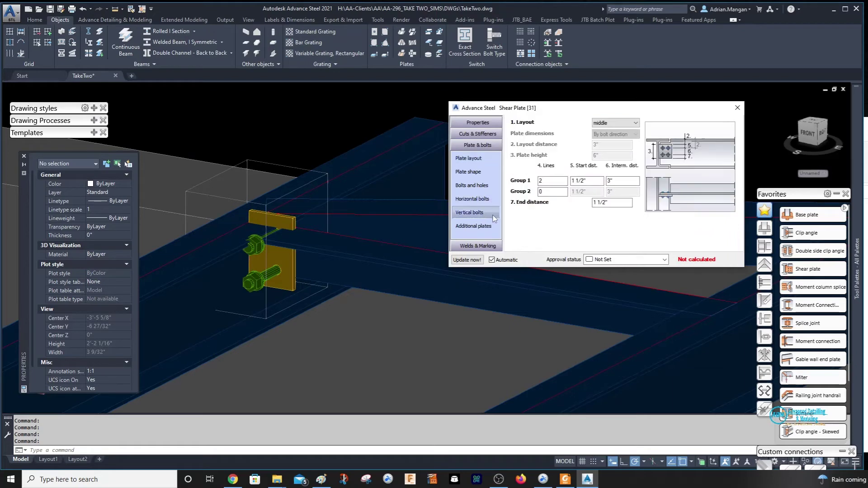
click(636, 123)
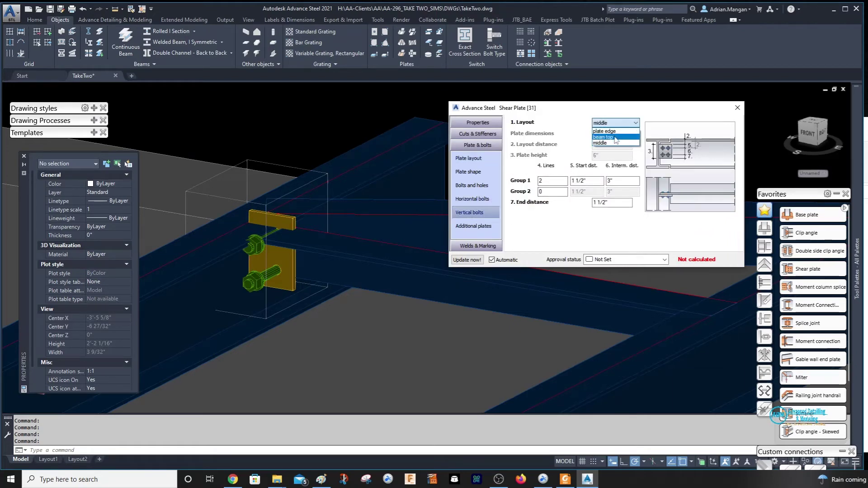
click(614, 137)
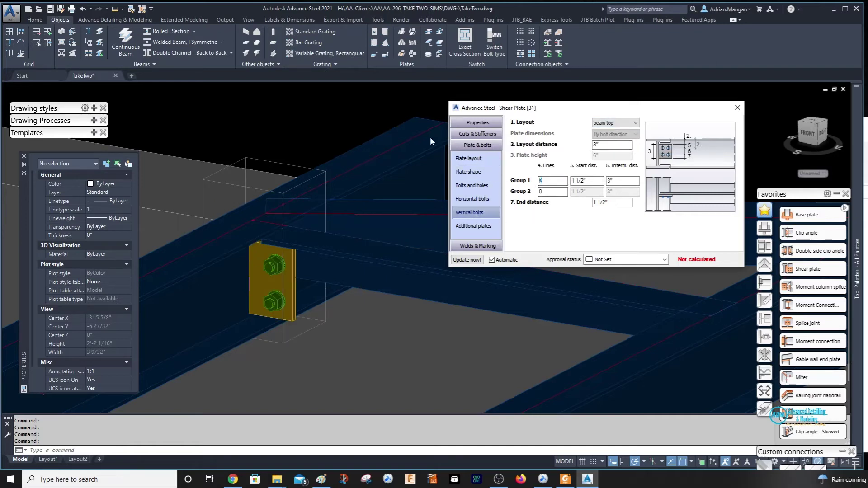
click(594, 182)
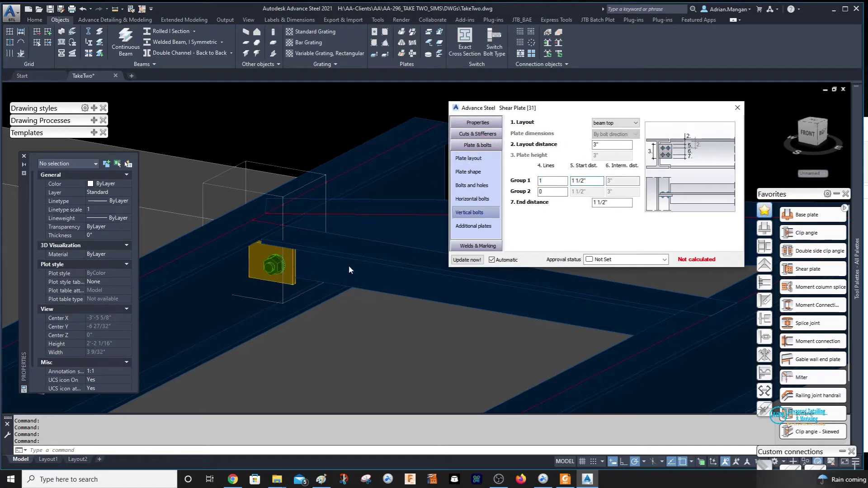
scroll(272, 262, up, 3)
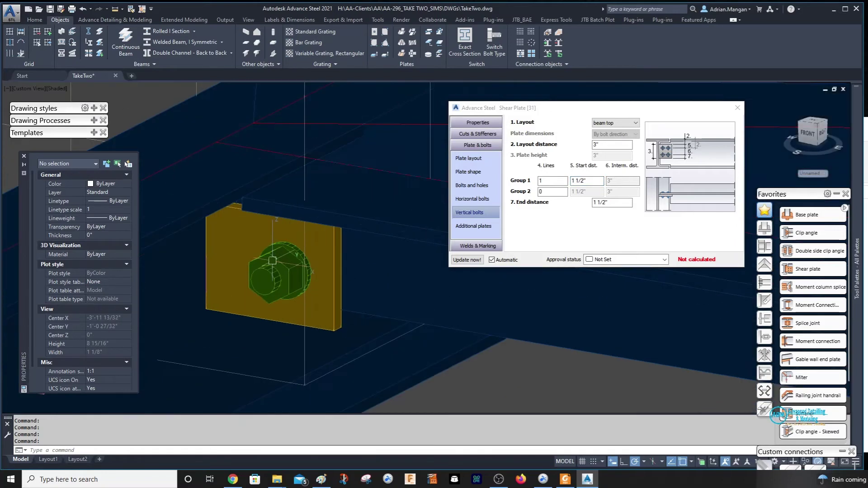
scroll(296, 272, up, 2)
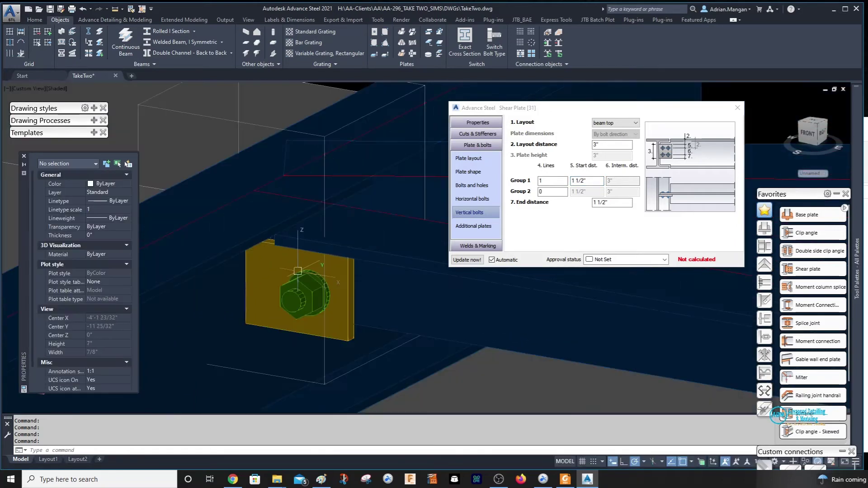
Set the vertical bolts' Group 1 start distance and end distance to 1 1/4" each.
click(593, 181)
text(1.25)
key(Return)
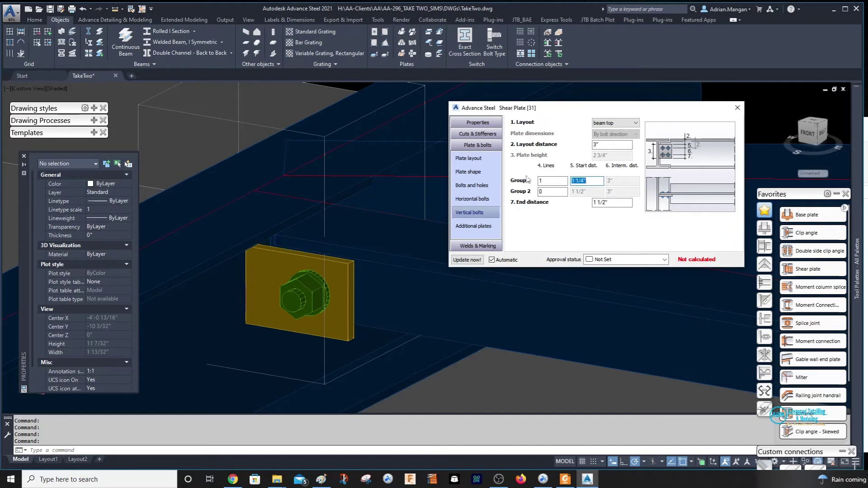
click(625, 202)
text(1 1/4")
key(Return)
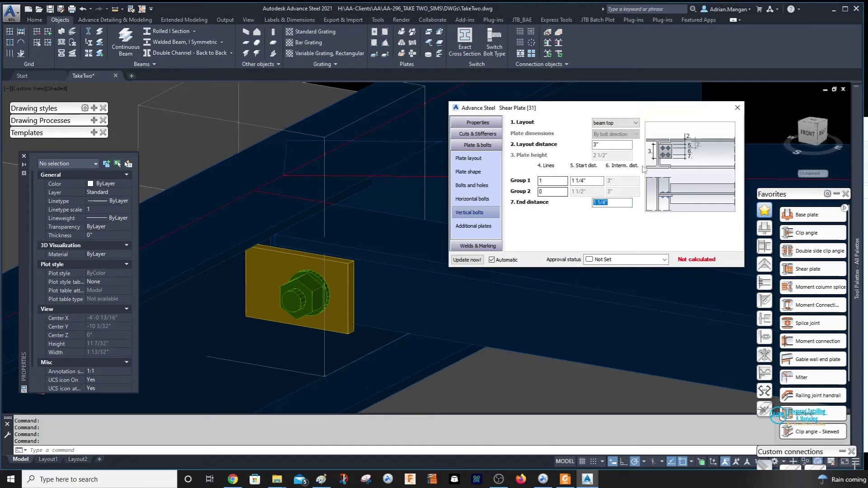
Set the vertical bolts' layout distance from the beam top to 2 1/2".
click(621, 144)
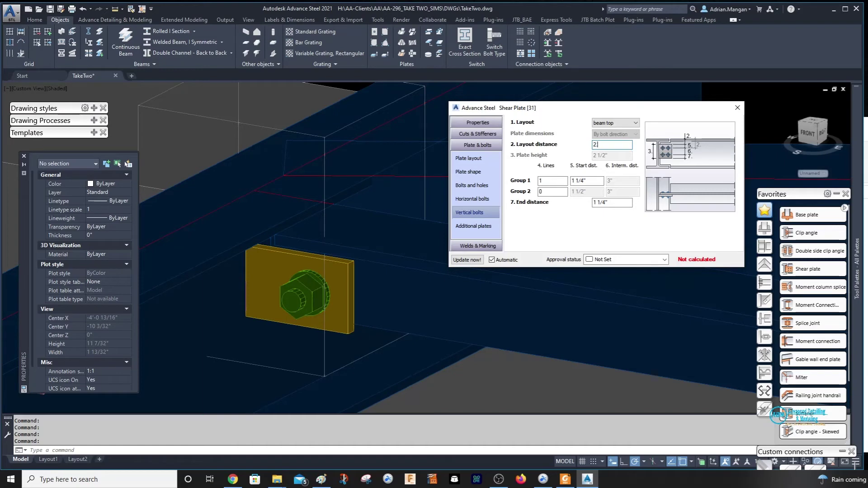
text(2.5)
key(Return)
shift+middle_drag(305, 279, 339, 268)
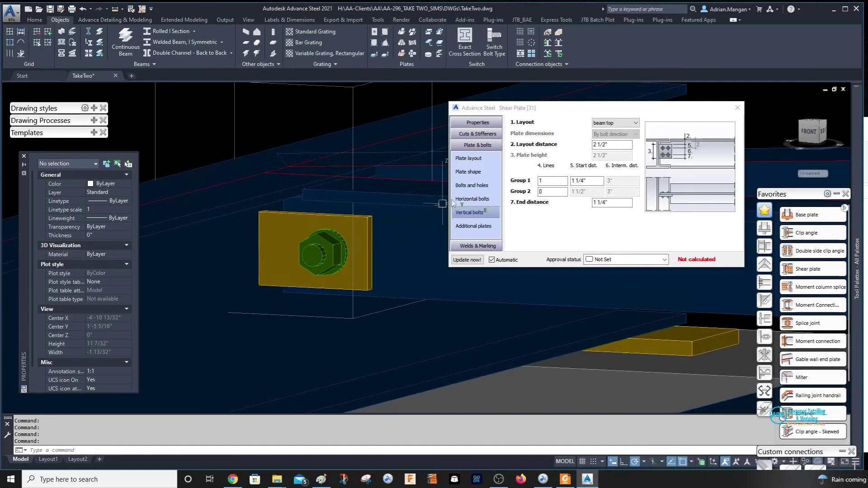
Set the vertical bolts' Group 1 start distance and end distance to 1 1/2" each.
click(591, 178)
text(1.5)
key(Return)
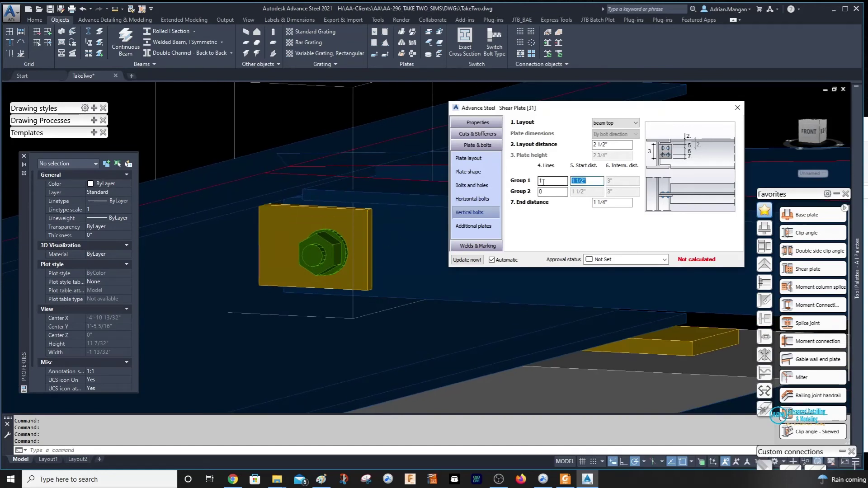
click(614, 203)
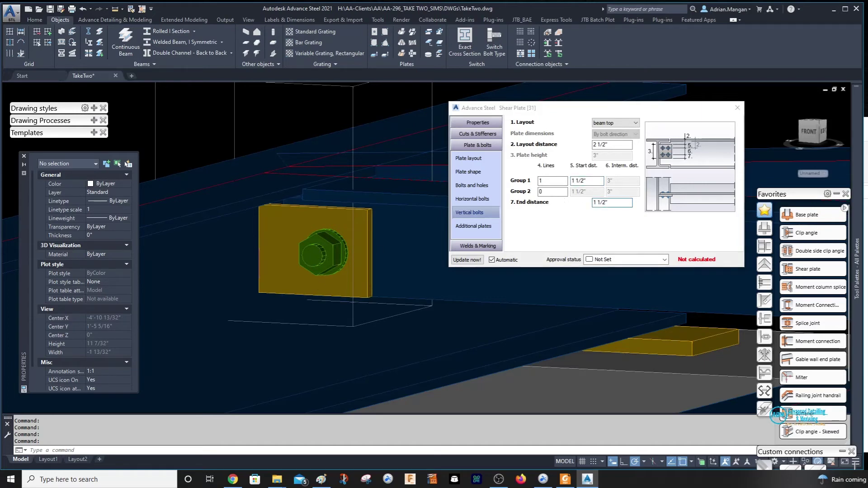
shift+middle_drag(356, 240, 356, 225)
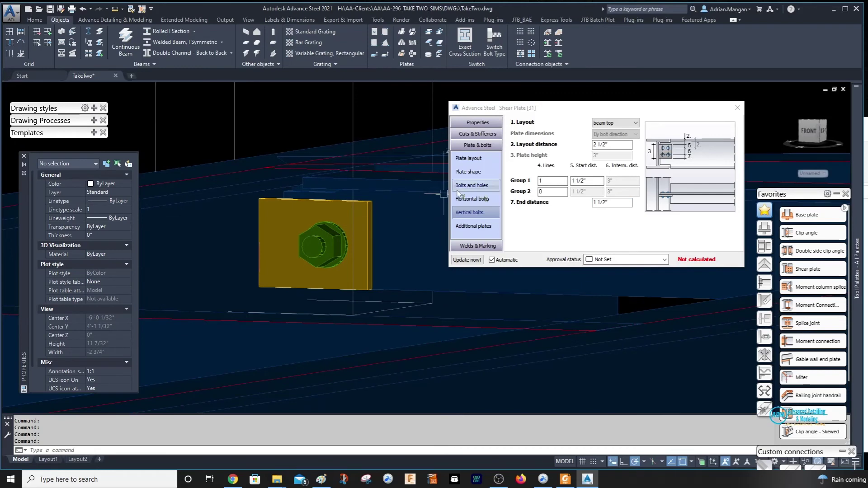
Set the number of horizontal bolts in the shear plate to 2 and close the connection properties.
click(472, 199)
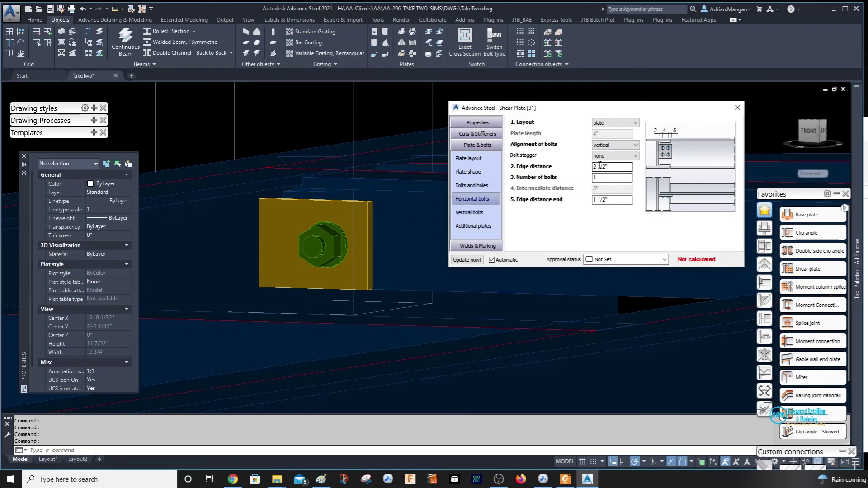
click(597, 177)
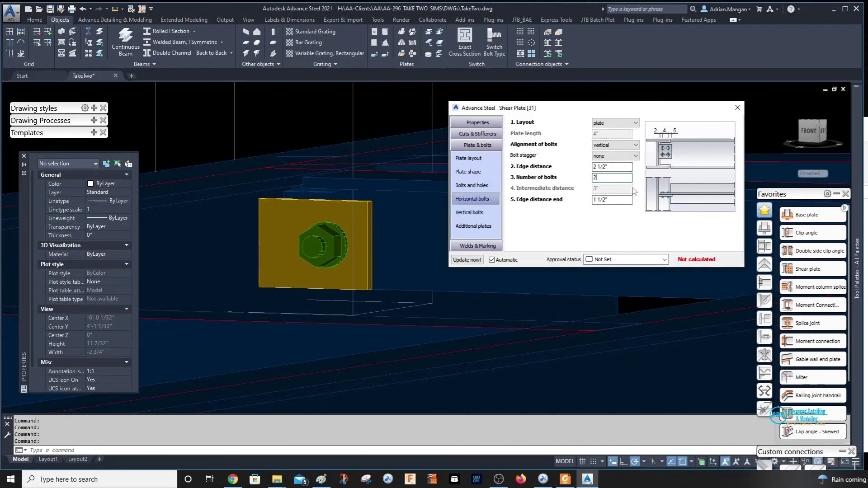
click(620, 201)
middle_drag(334, 266, 165, 263)
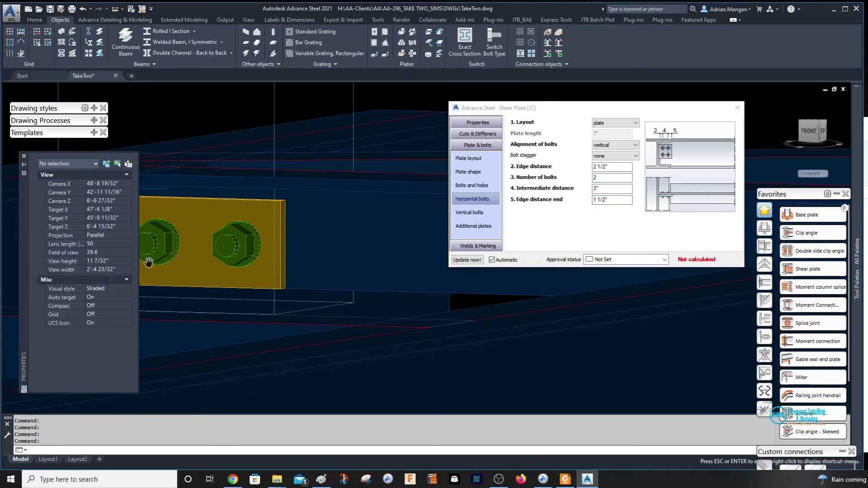
scroll(321, 264, down, 7)
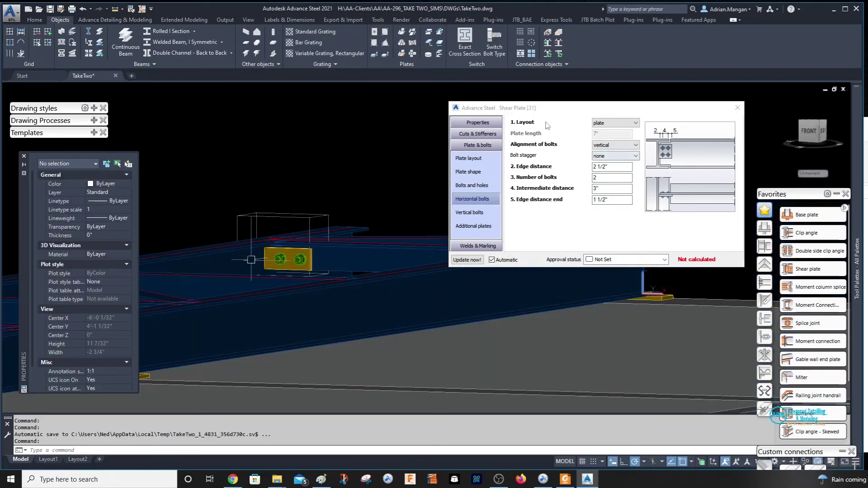
click(737, 107)
shift+middle_drag(450, 229, 431, 252)
scroll(445, 246, down, 5)
scroll(502, 195, up, 5)
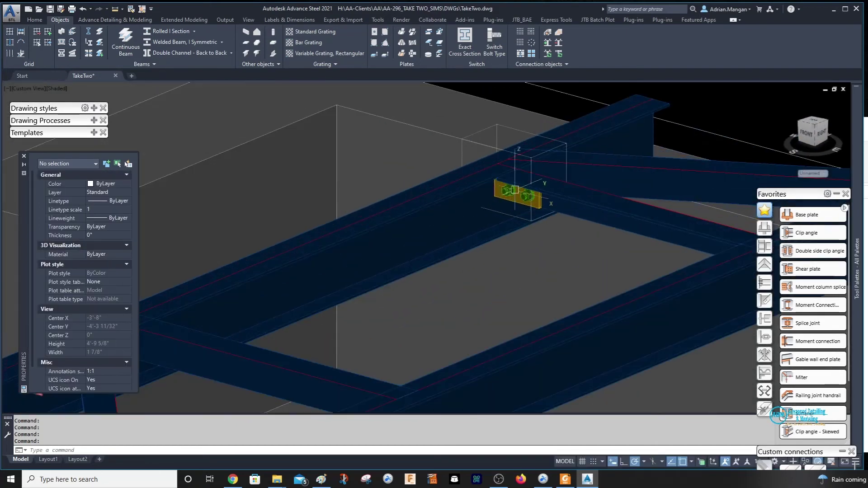
Transfer the finished shear plate connection to the joint between the main beam and the next angle cross member.
click(517, 192)
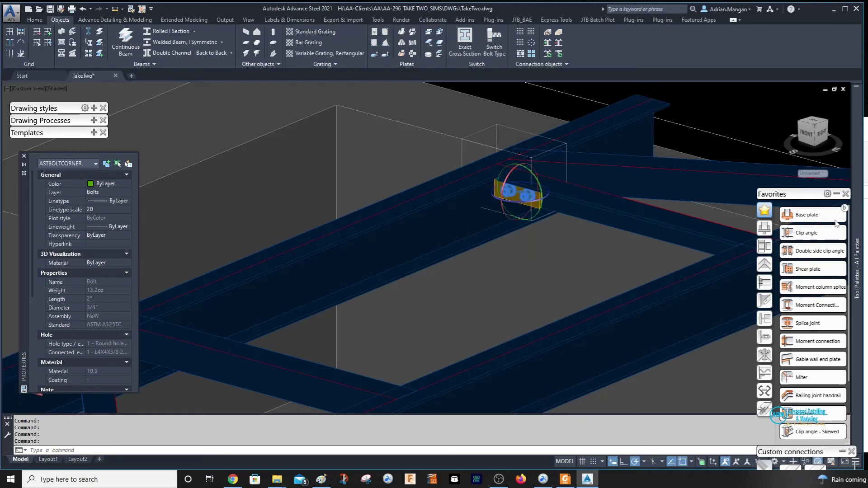
click(844, 208)
click(768, 244)
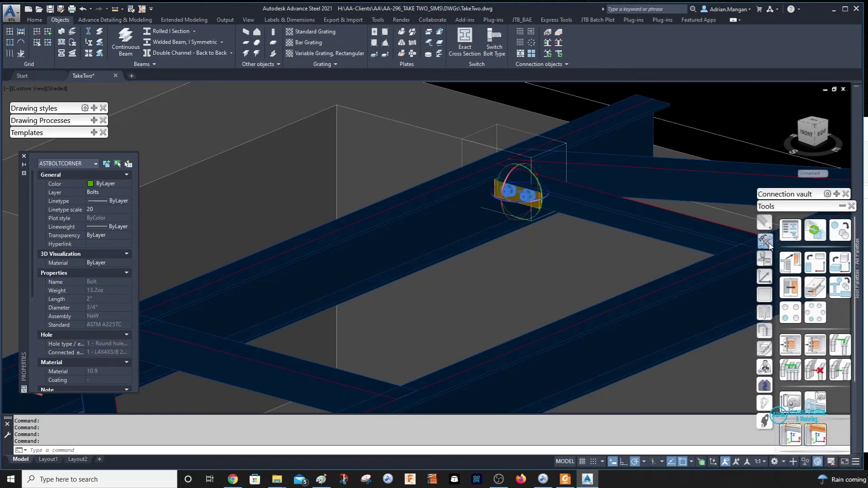
click(790, 352)
scroll(643, 242, down, 3)
scroll(434, 239, up, 5)
click(420, 225)
key(Return)
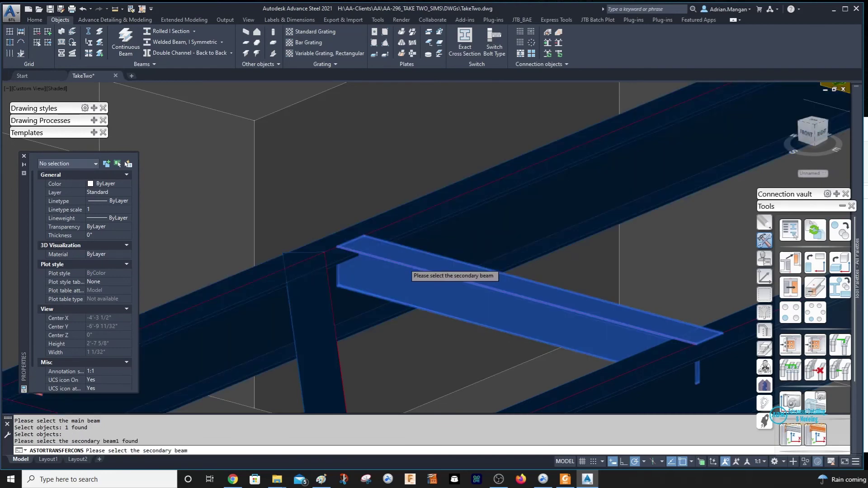
click(404, 261)
Try transferring the same shear plate connection to the third angle cross member and the main beam.
middle_drag(404, 259, 651, 167)
click(421, 241)
key(Return)
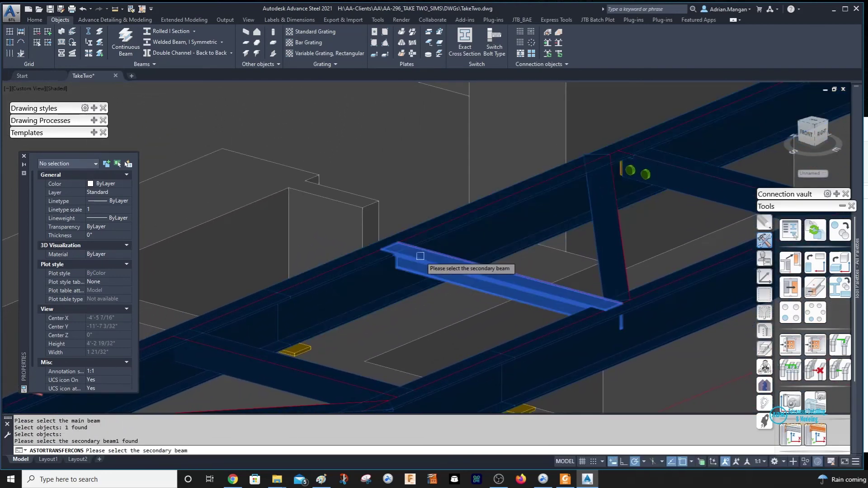
click(420, 255)
key(Return)
Delete the misoriented shear plate connection at the third angle cross member.
scroll(420, 256, up, 3)
click(406, 260)
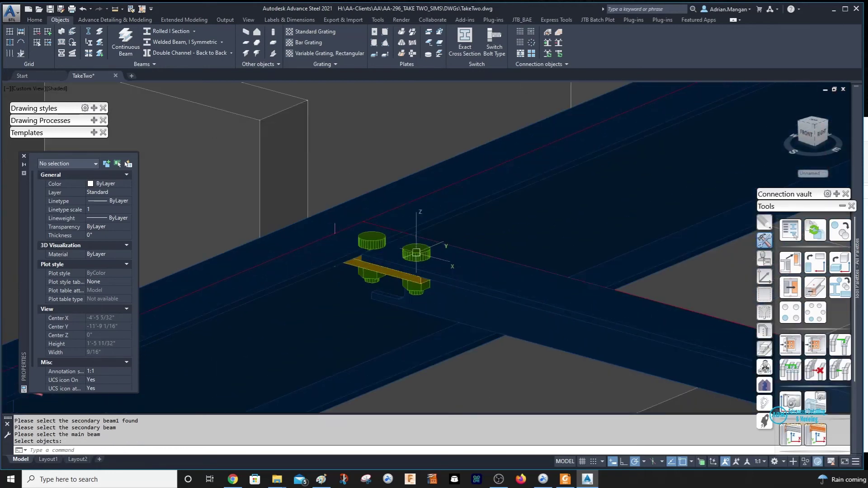
key(Delete)
Set the third angle cross member's section rotation angle to 90 degrees in its beam positioning properties.
scroll(416, 251, down, 3)
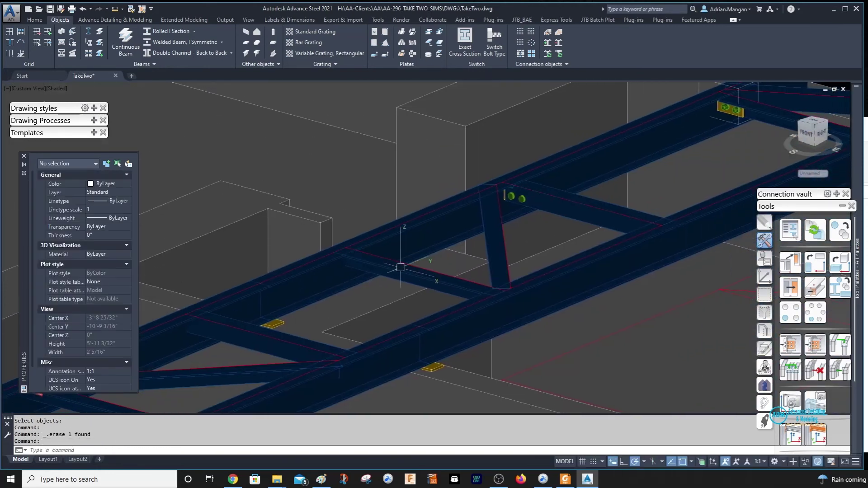
scroll(333, 242, up, 3)
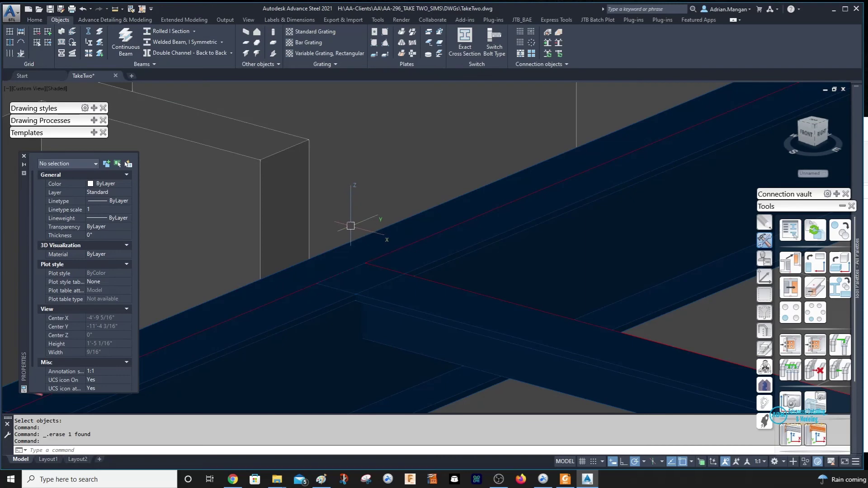
double_click(440, 289)
click(465, 136)
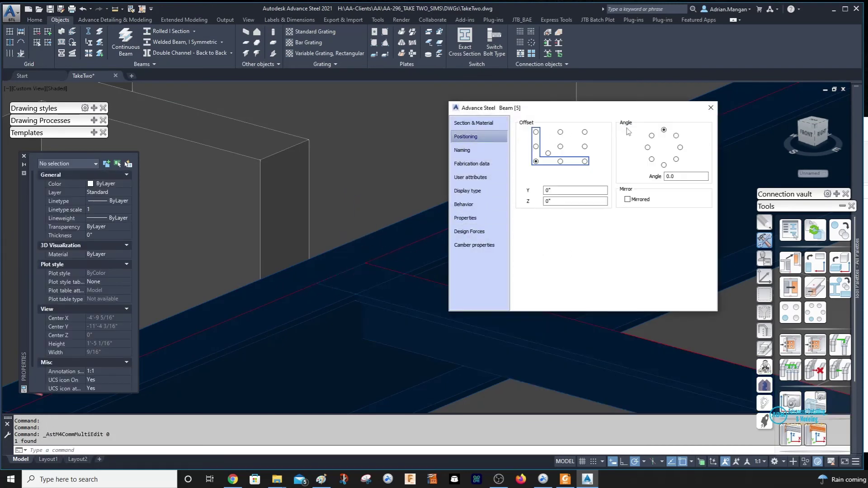
click(680, 148)
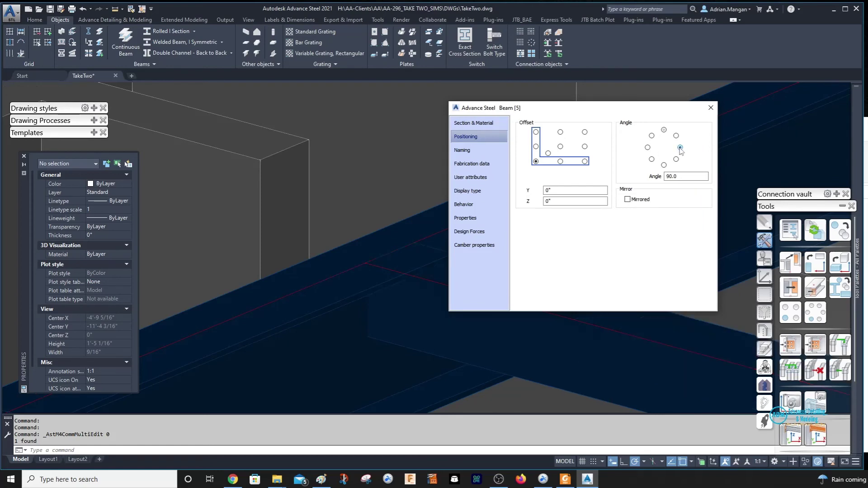
click(710, 110)
Rotate the third angle cross member 180 degrees about its midpoint.
scroll(438, 189, down, 4)
shift+middle_drag(438, 188, 410, 204)
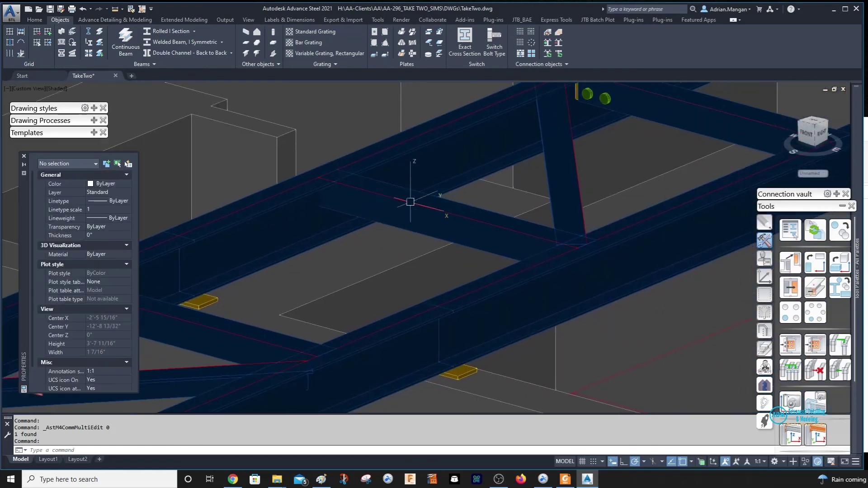
click(410, 203)
right_click(412, 205)
click(435, 282)
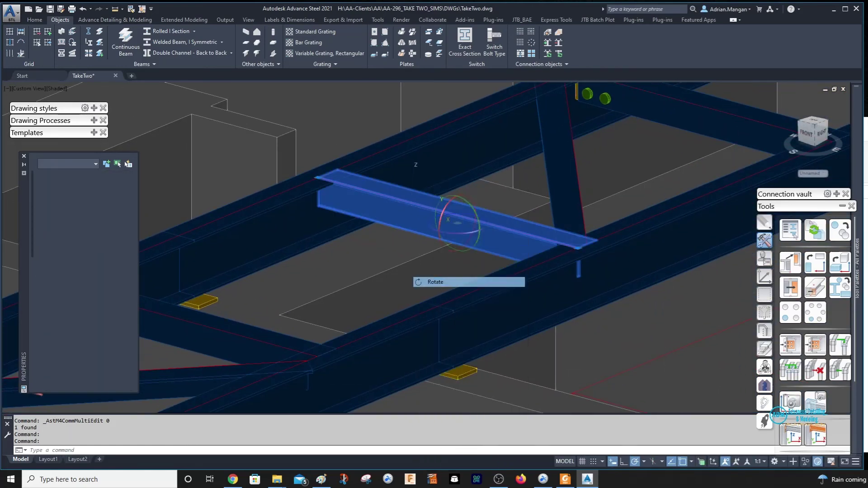
click(448, 211)
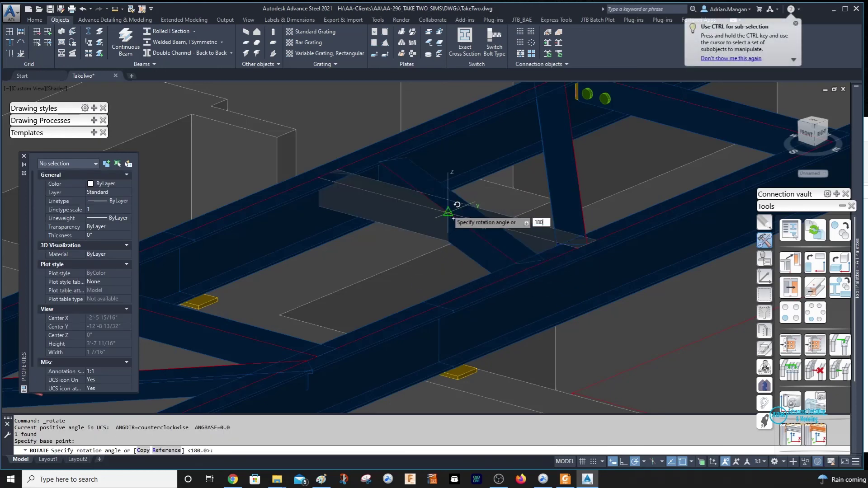
key(Return)
Transfer the second cross member's shear plate connection to the rotated third angle cross member and the main beam, finishing the command.
click(604, 97)
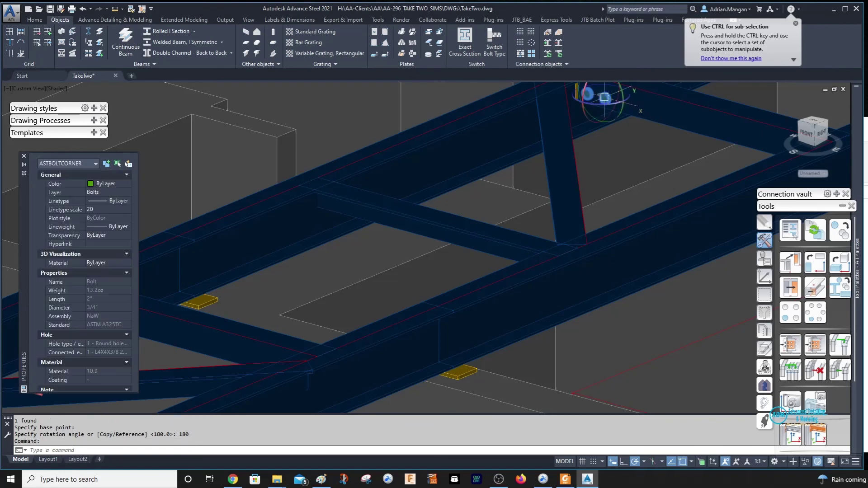
click(790, 345)
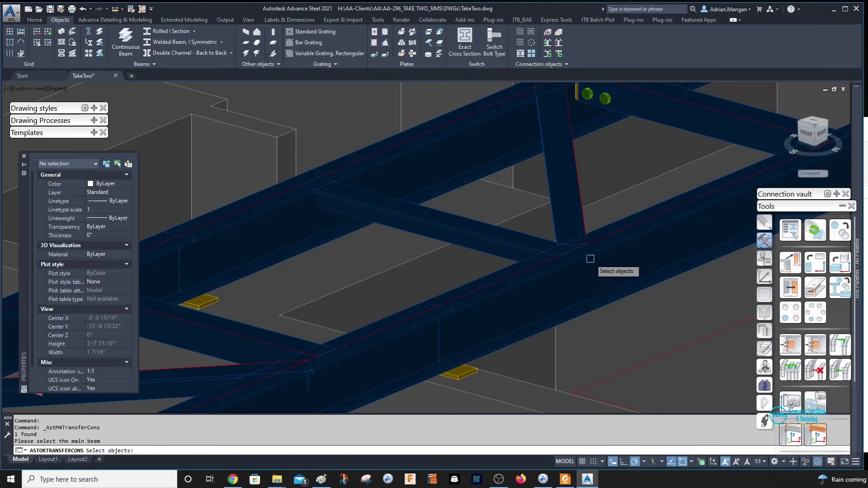
click(375, 157)
key(Return)
click(357, 194)
key(Return)
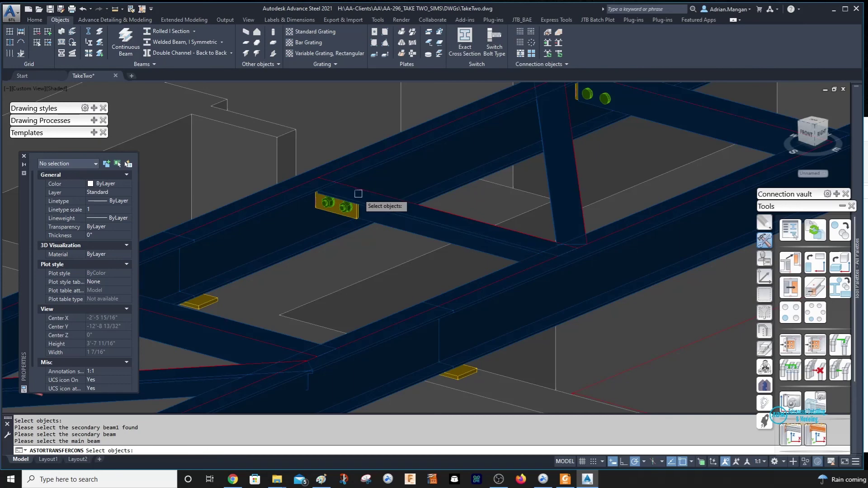
key(Return)
scroll(357, 196, down, 5)
shift+middle_drag(357, 196, 360, 242)
key(Escape)
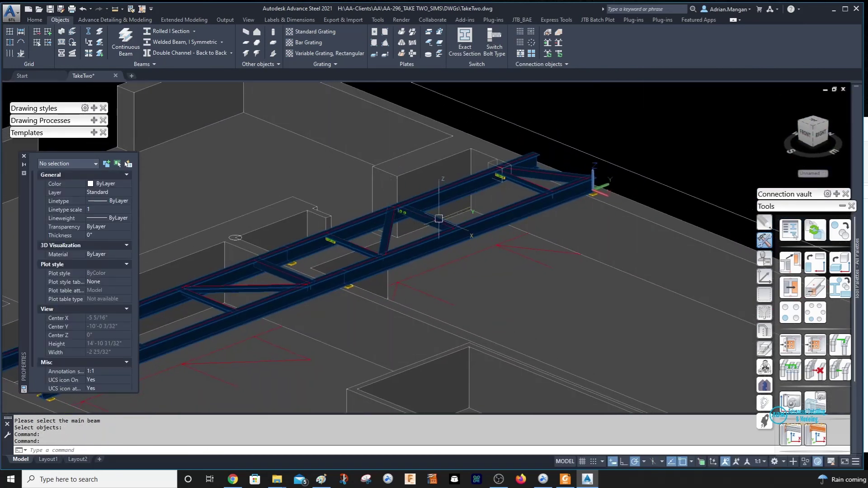